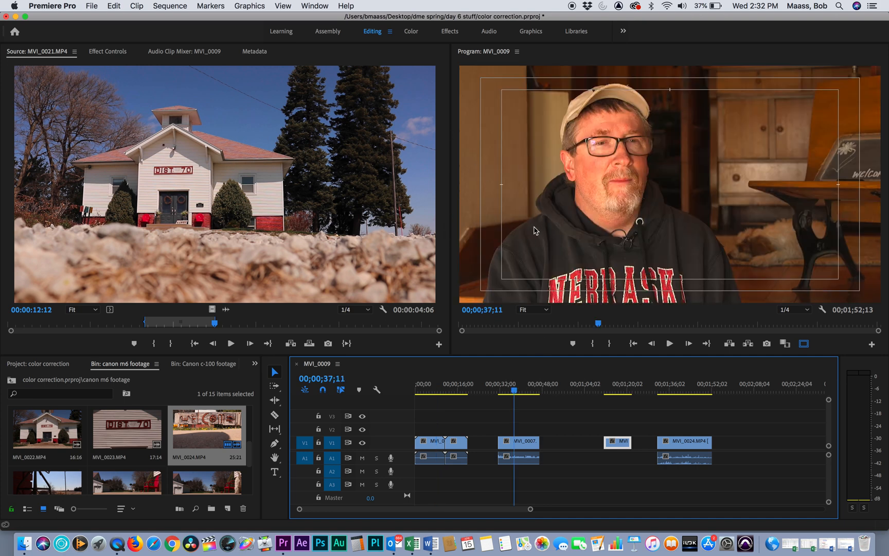
# - Switch to the Color workspace, select the first timeline clip, MVI_0009.MP4, and open its Basic Correction settings in Lumetri Color
pyautogui.click(436, 386)
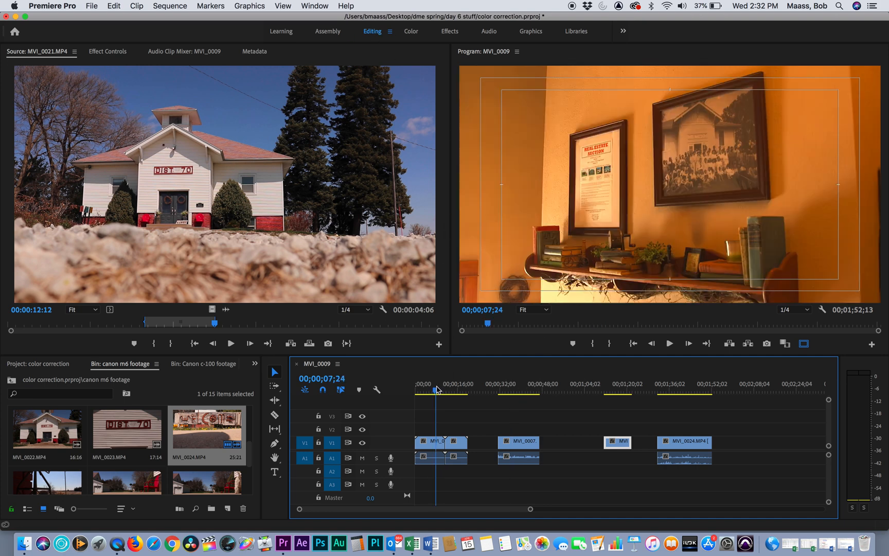
pyautogui.click(412, 32)
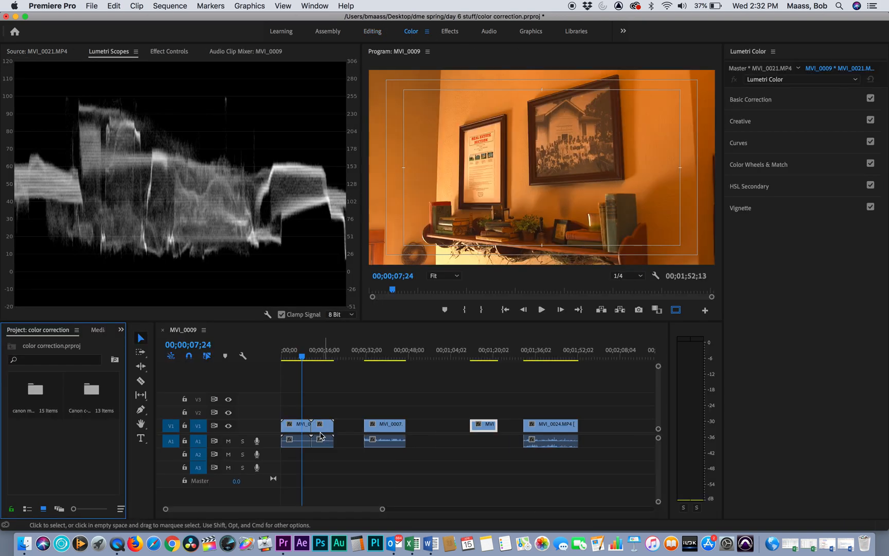
pyautogui.click(298, 430)
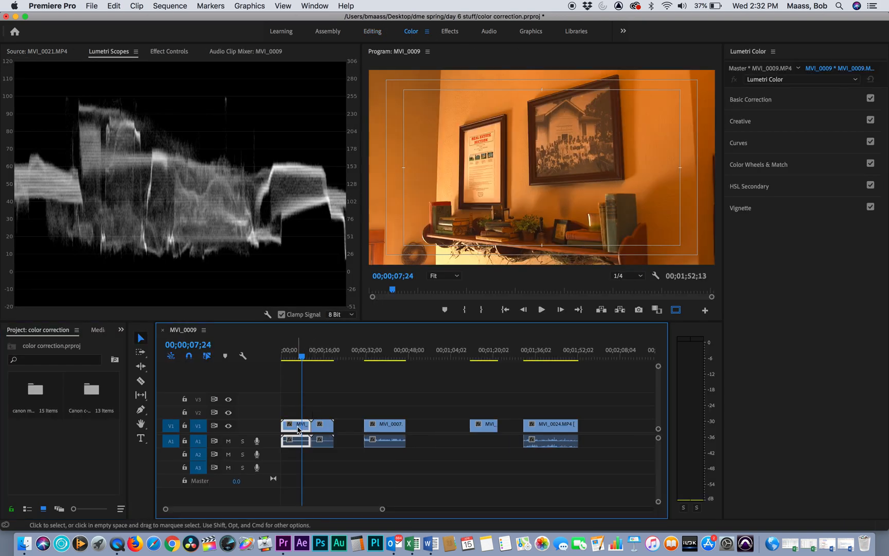
pyautogui.moveTo(302, 357)
pyautogui.mouseDown()
pyautogui.moveTo(323, 357)
pyautogui.moveTo(290, 357)
pyautogui.mouseUp()
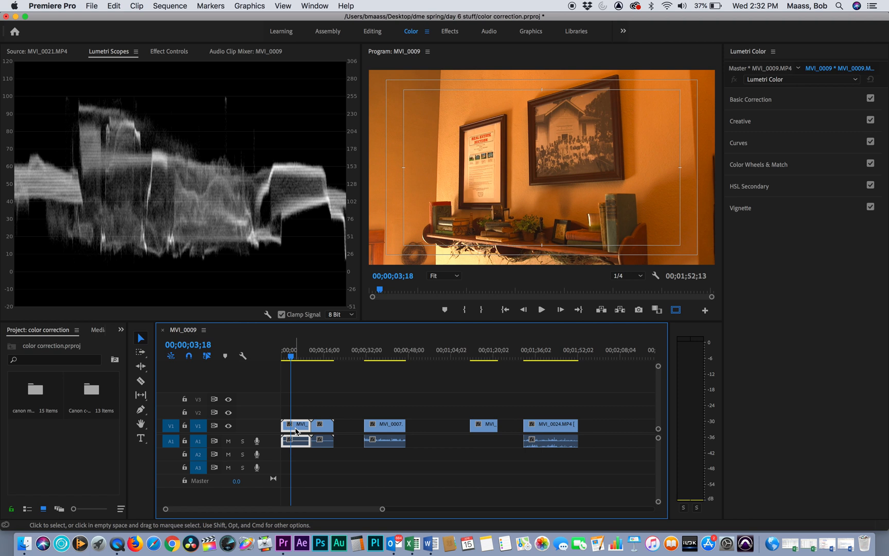
pyautogui.click(752, 104)
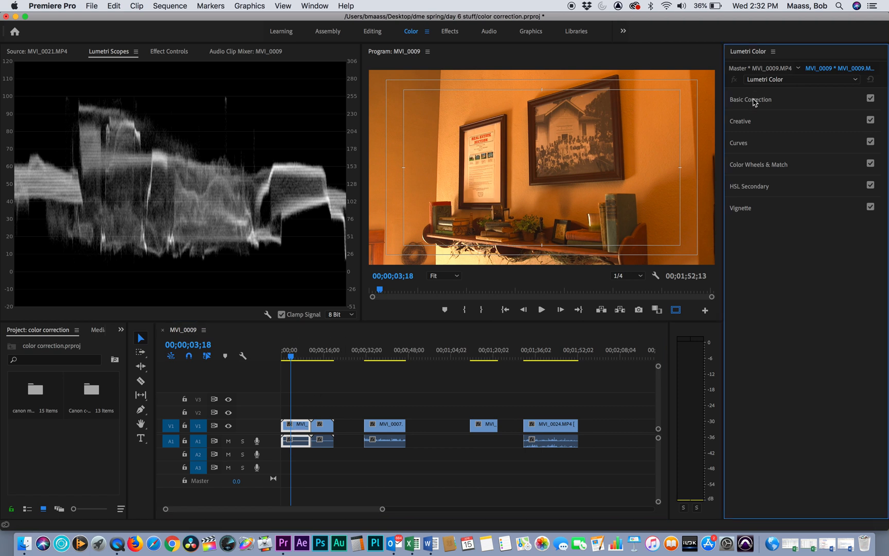
pyautogui.click(457, 393)
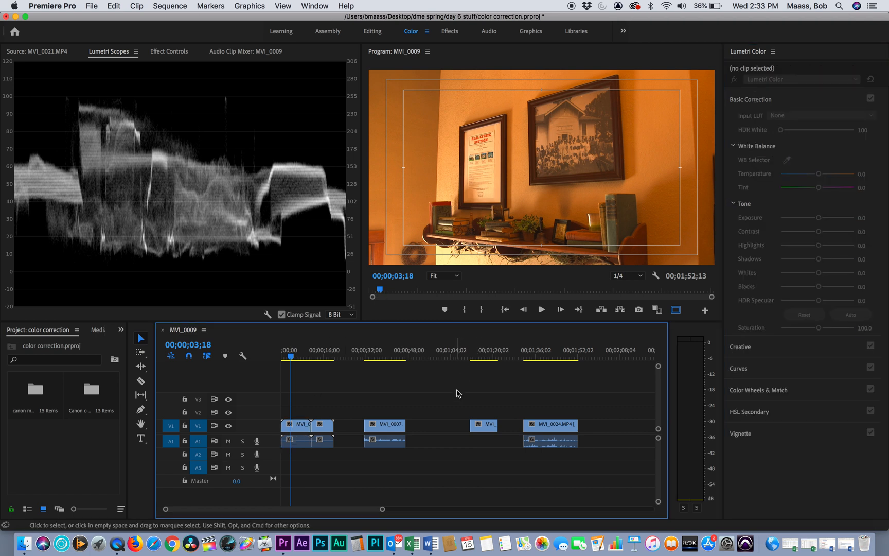
pyautogui.click(300, 427)
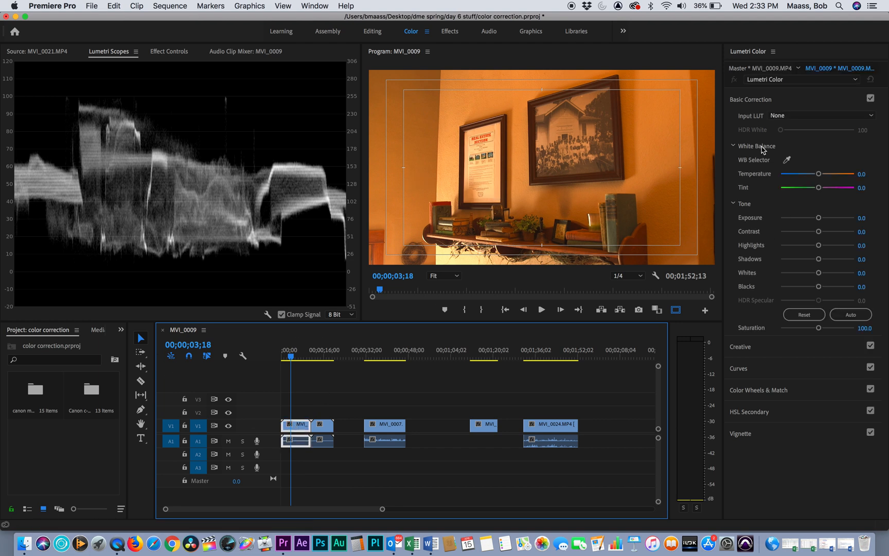
# - White-balance the first clip by sampling the white paper in the framed document, and compare it with Basic Correction off and on
pyautogui.click(787, 160)
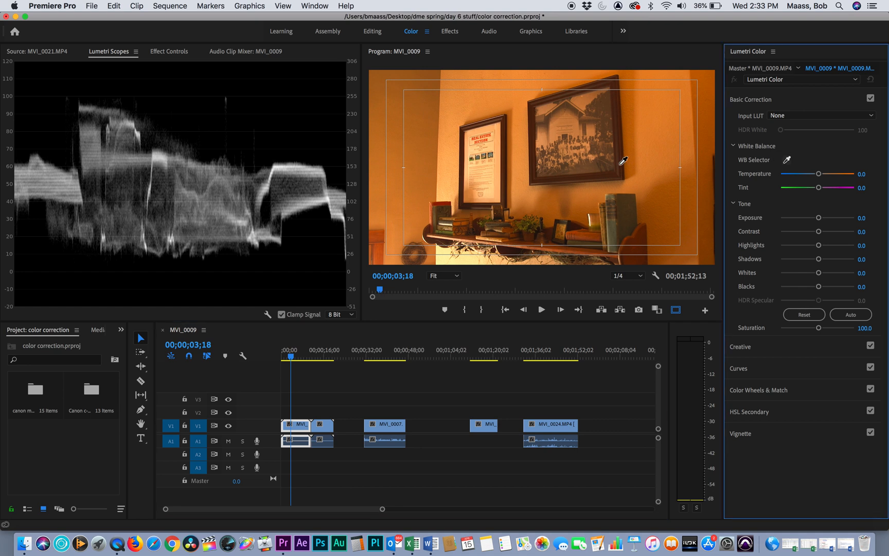
pyautogui.click(493, 192)
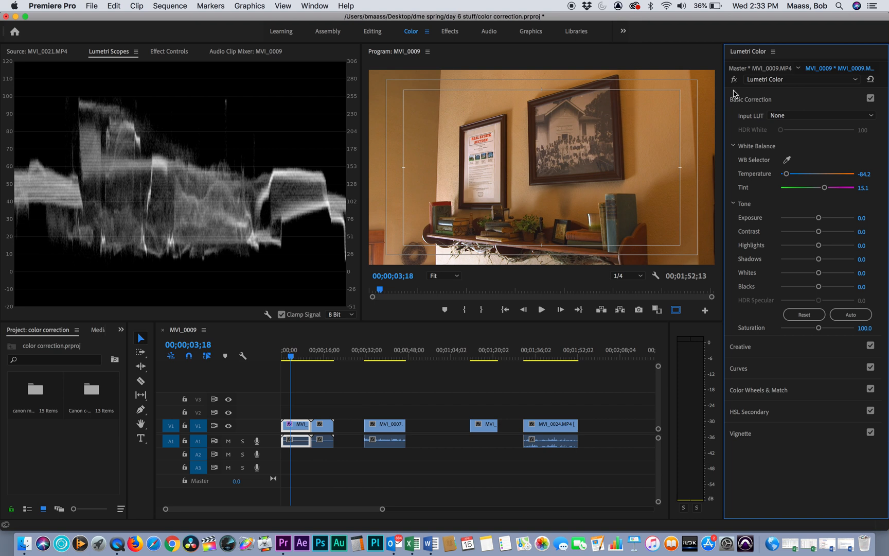
pyautogui.click(871, 98)
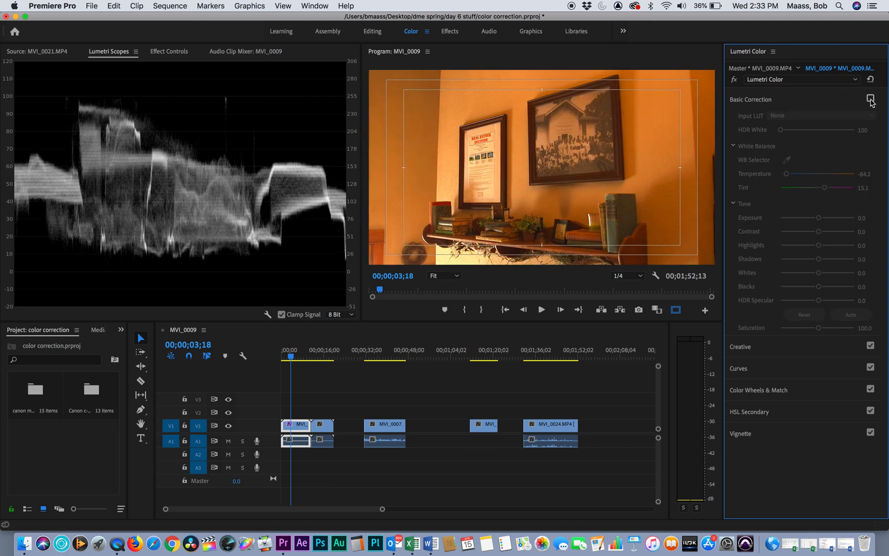
pyautogui.click(871, 99)
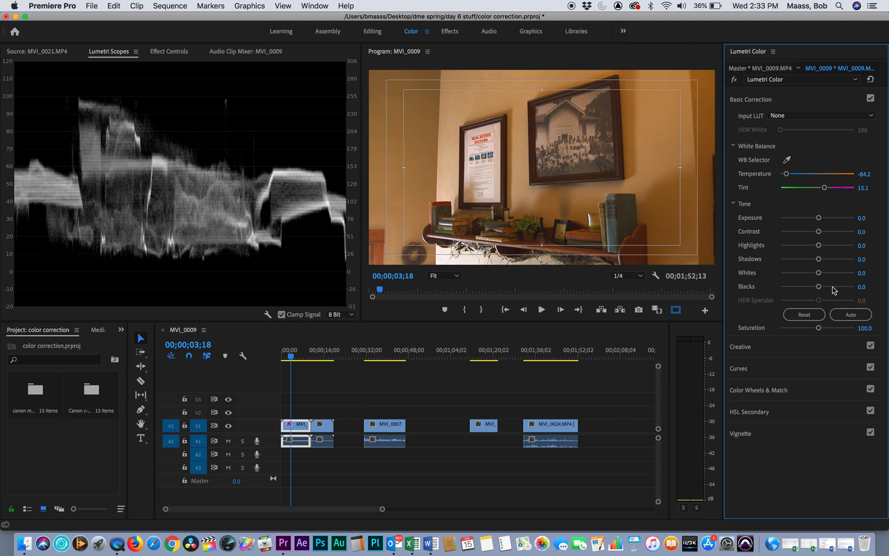
# - Lower the first clip's Blacks to -12.9 and Shadows to -22.9, and compare the image with the correction off and on
pyautogui.moveTo(818, 287)
pyautogui.mouseDown()
pyautogui.moveTo(835, 283)
pyautogui.moveTo(813, 291)
pyautogui.mouseUp()
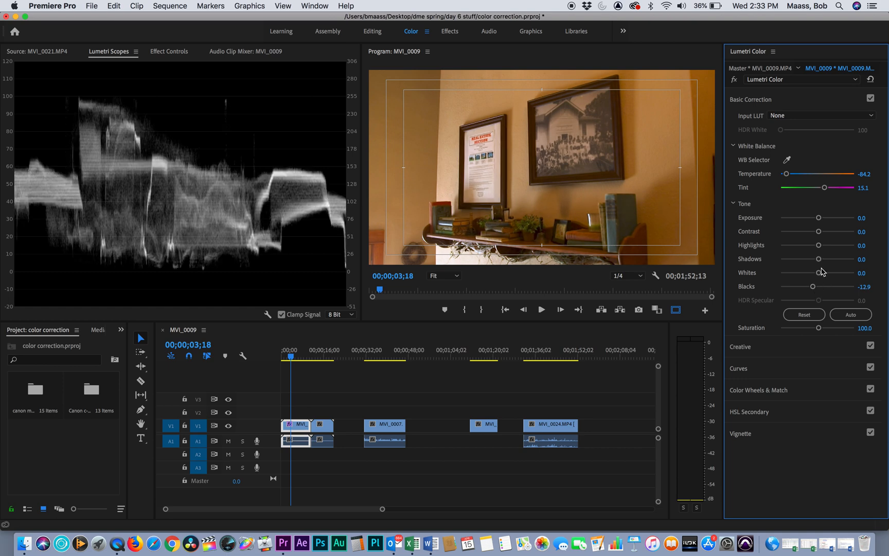
pyautogui.moveTo(819, 260); pyautogui.dragTo(810, 261)
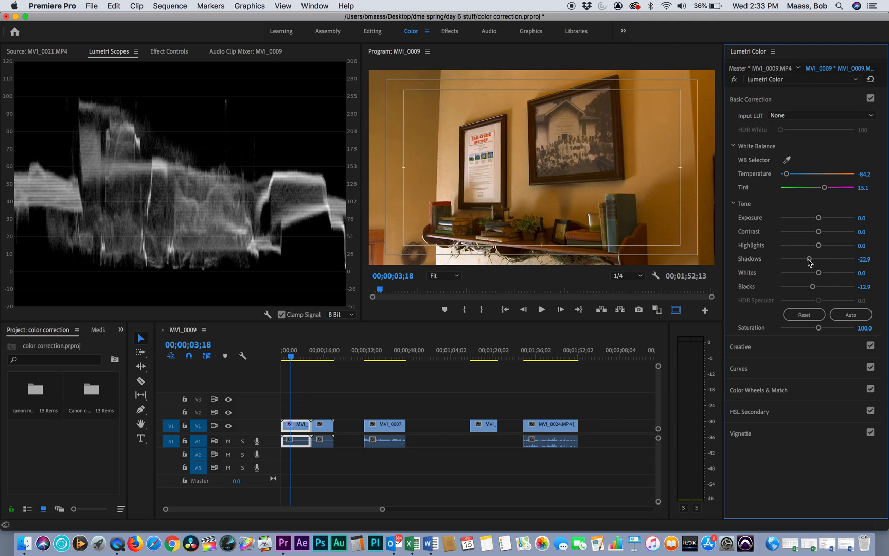
pyautogui.click(870, 99)
pyautogui.click(869, 99)
# - Raise the first clip's Whites to 15.7 at the sequence start, and compare the image with the correction off and on
pyautogui.press('Home')
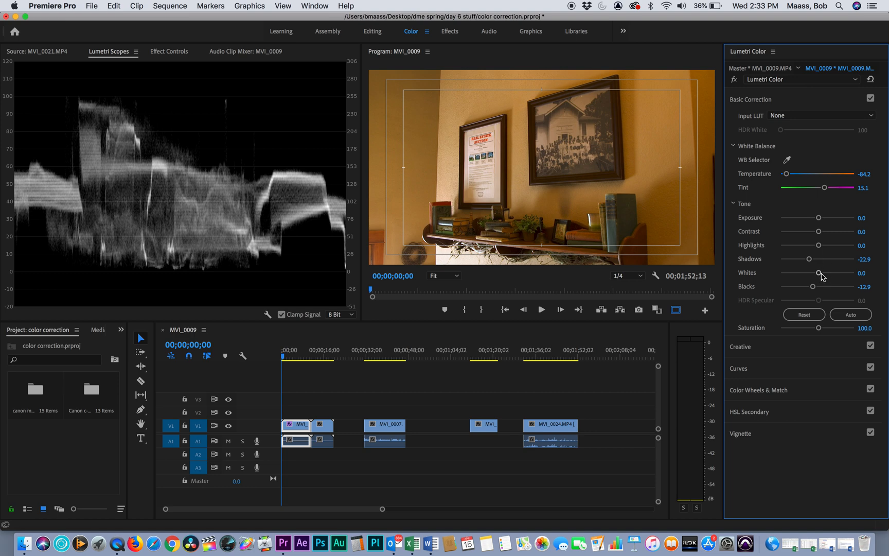
pyautogui.moveTo(819, 277); pyautogui.dragTo(824, 276)
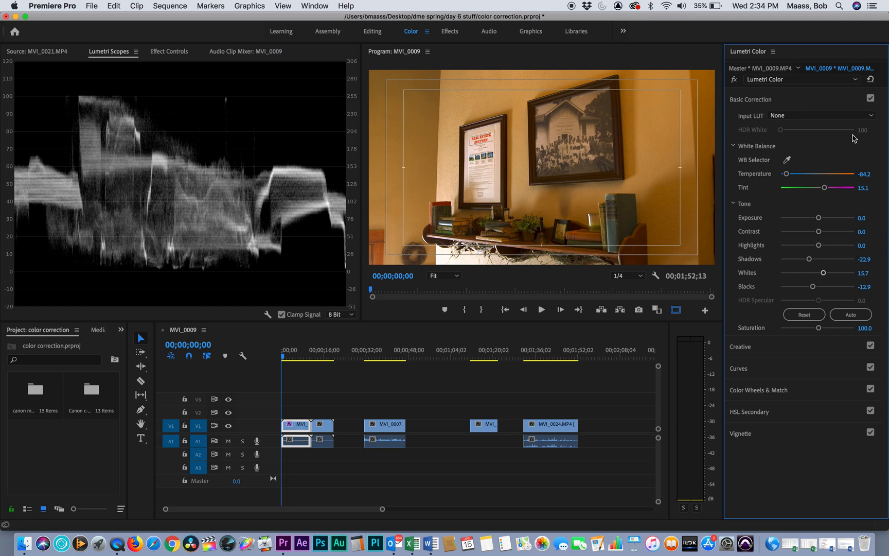
pyautogui.click(870, 98)
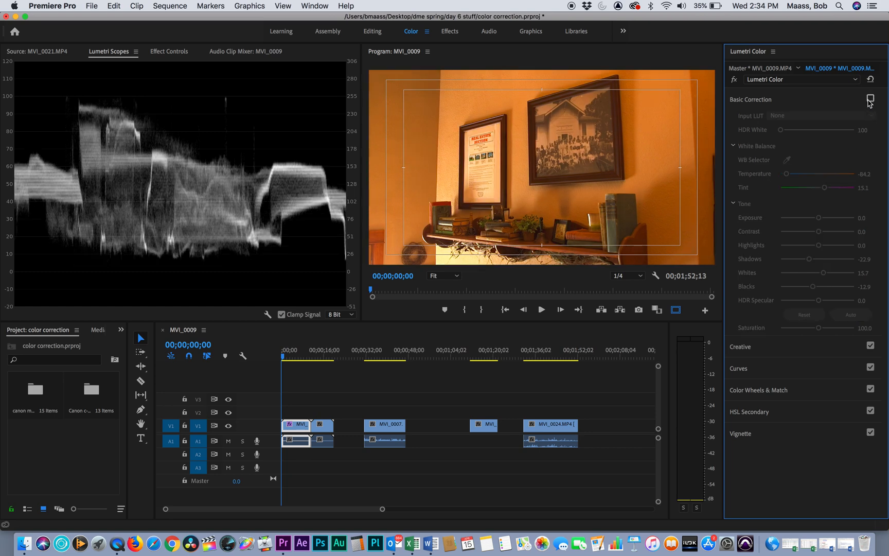
pyautogui.click(870, 99)
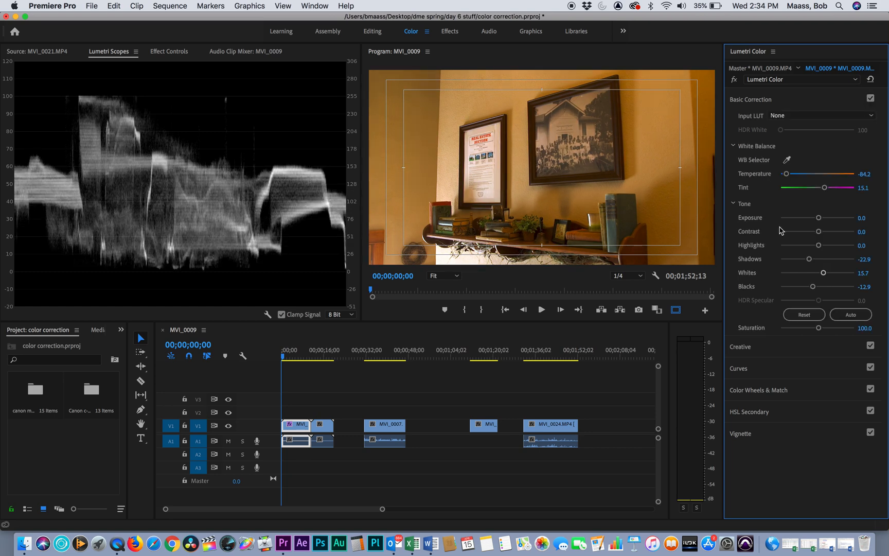
# - Move the second clip, MVI_0011.MP4, later on the timeline to leave a gap after the first clip
pyautogui.click(317, 401)
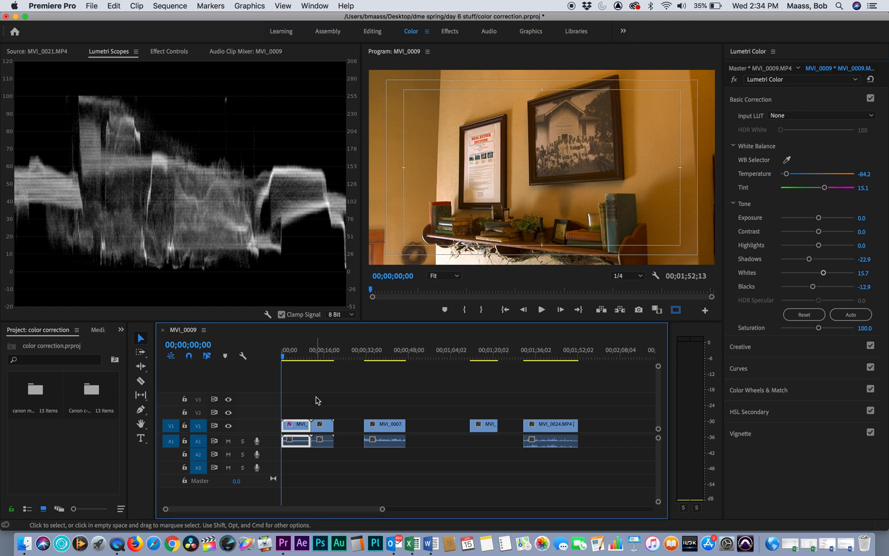
pyautogui.click(323, 426)
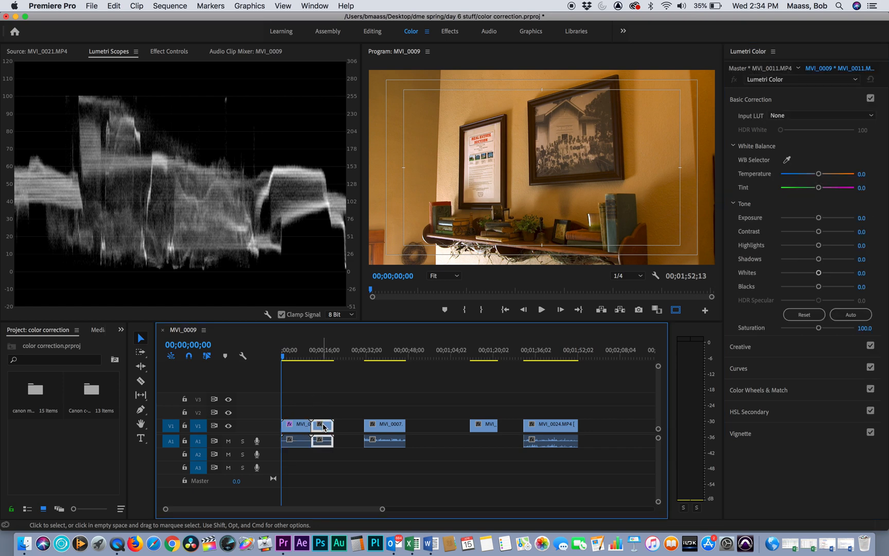
pyautogui.moveTo(323, 426); pyautogui.dragTo(335, 426)
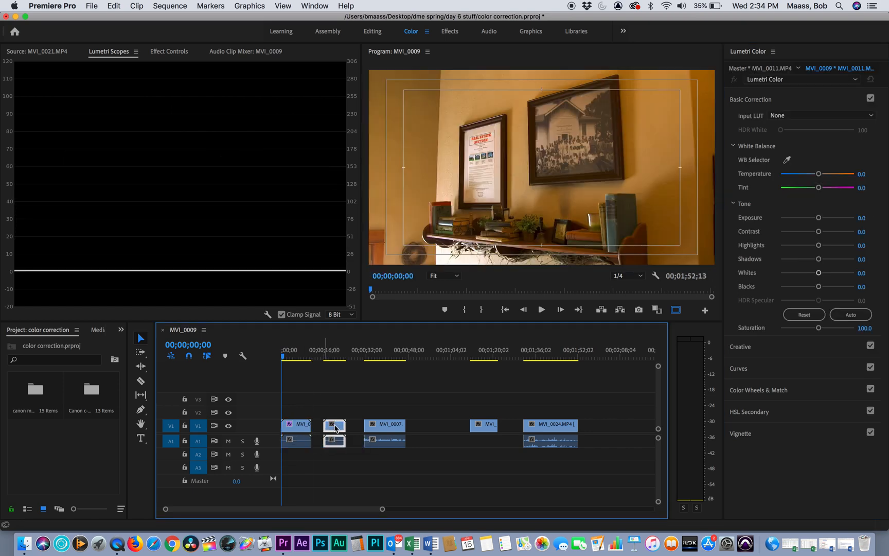
# - Duplicate the corrected first clip and place the copy's video on V2 directly above the original at the sequence start
pyautogui.click(300, 431)
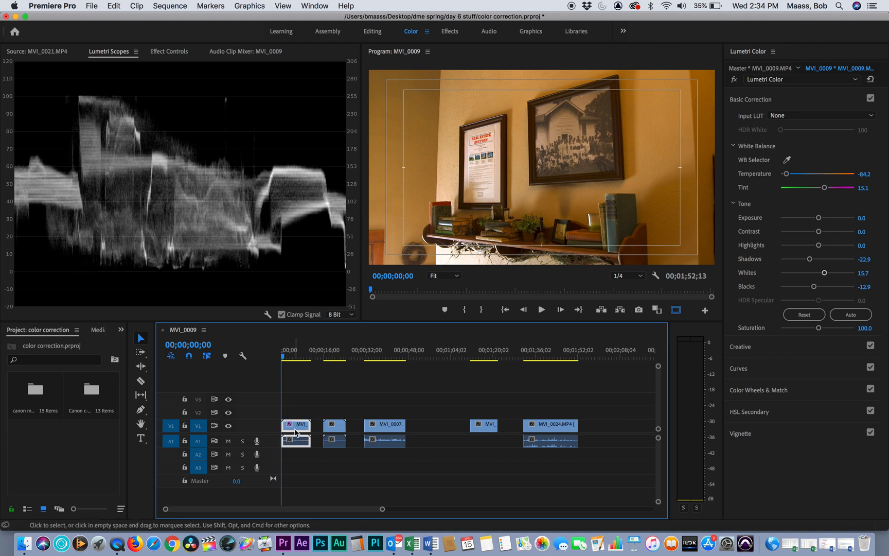
pyautogui.click(423, 356)
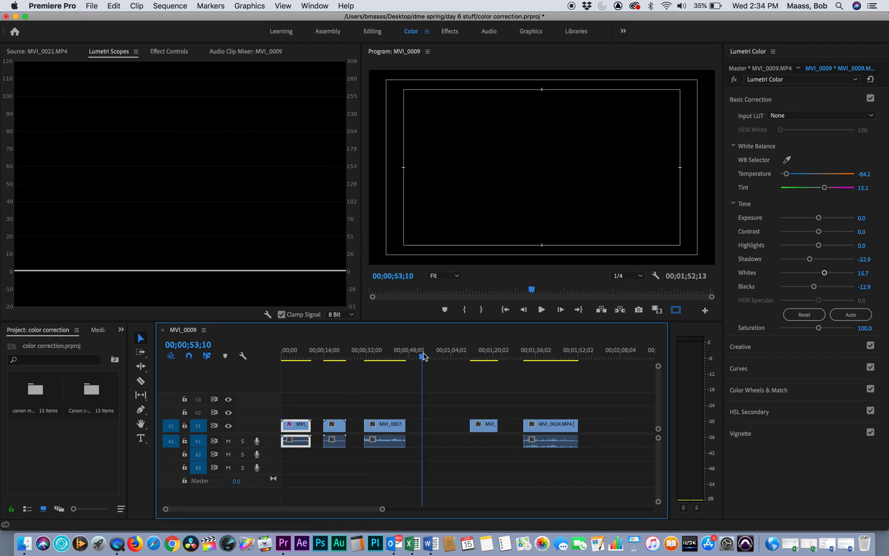
pyautogui.press('.')
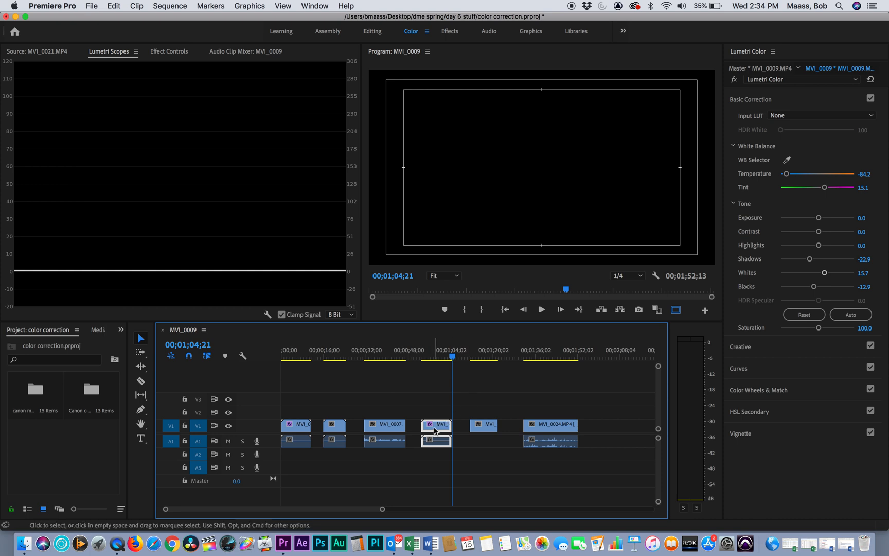
pyautogui.moveTo(435, 427); pyautogui.dragTo(276, 413)
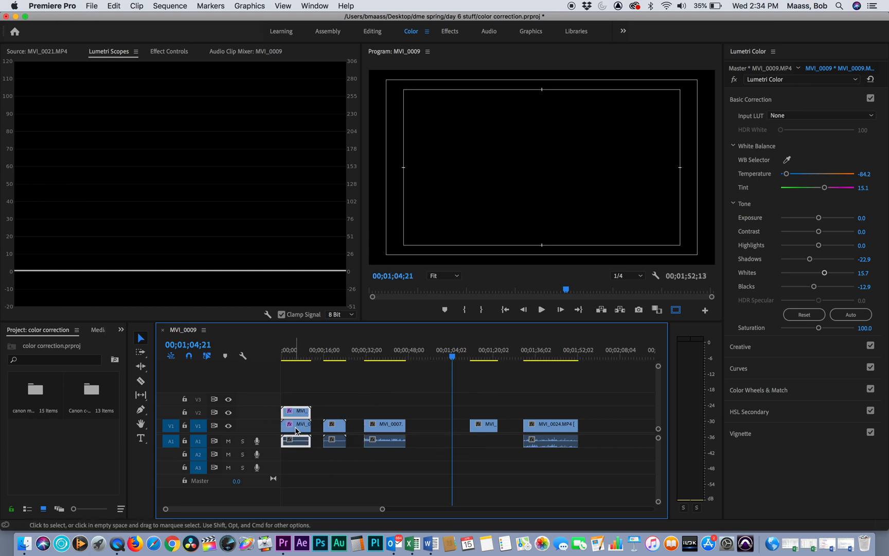
# - Remove the Lumetri Color effect from the original MVI_0009.MP4 clip on V1
pyautogui.click(295, 430)
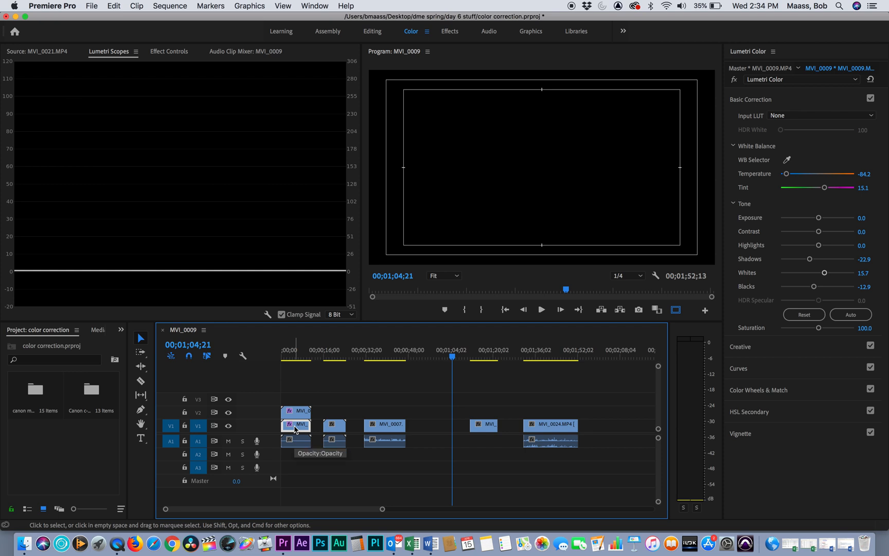
pyautogui.doubleClick(295, 430)
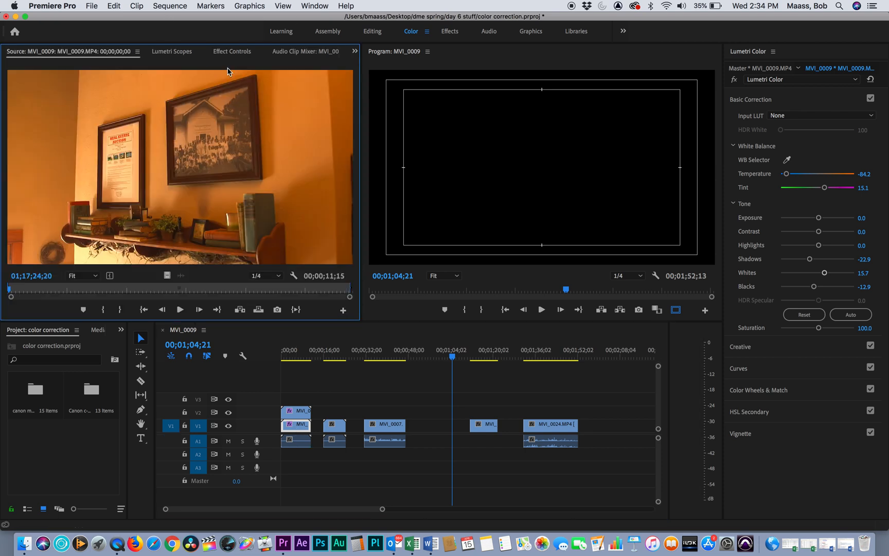
pyautogui.click(173, 52)
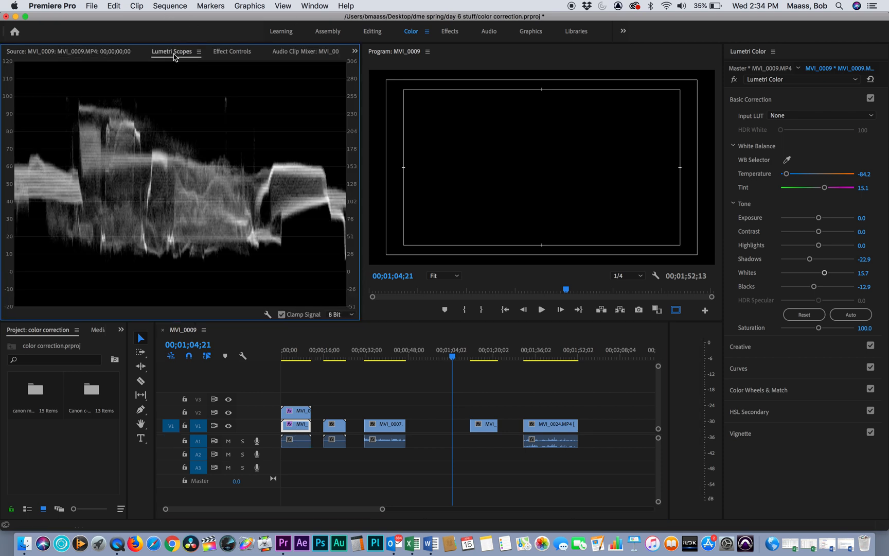
pyautogui.click(227, 53)
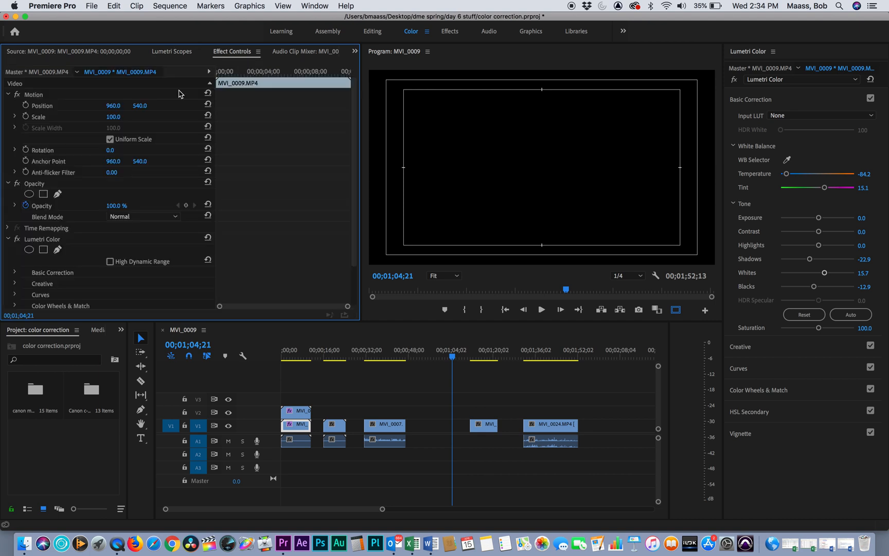
pyautogui.click(49, 240)
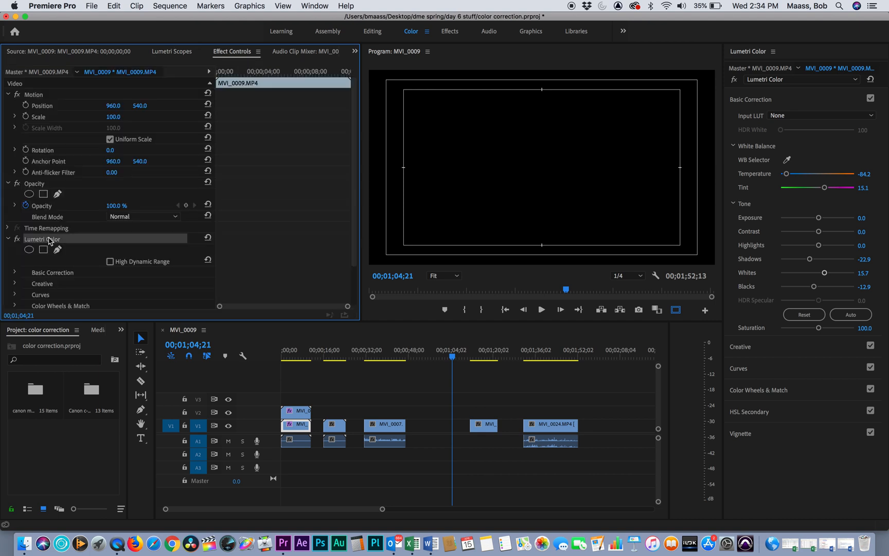
pyautogui.press('Delete')
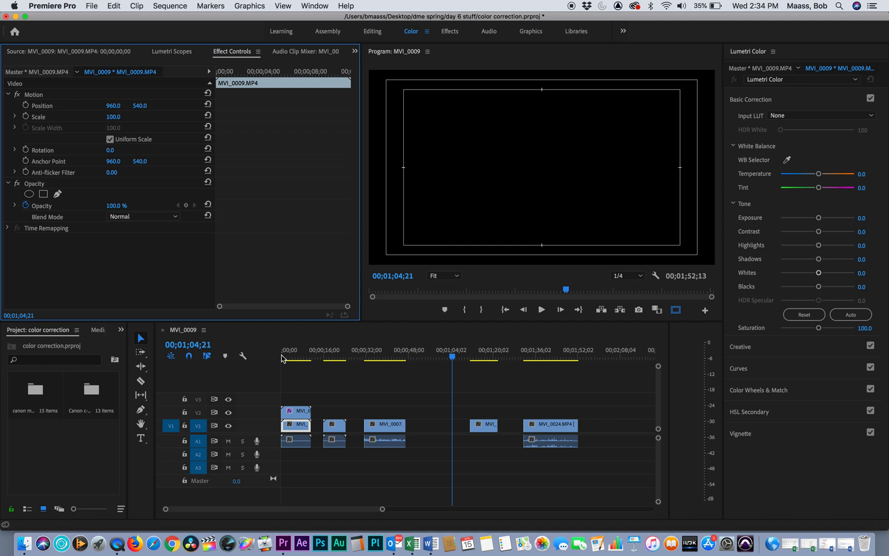
# - Trim the start of the corrected V2 copy to 00;00;04;18 and move it down onto V1 over the uncorrected clip
pyautogui.moveTo(303, 356); pyautogui.dragTo(294, 357)
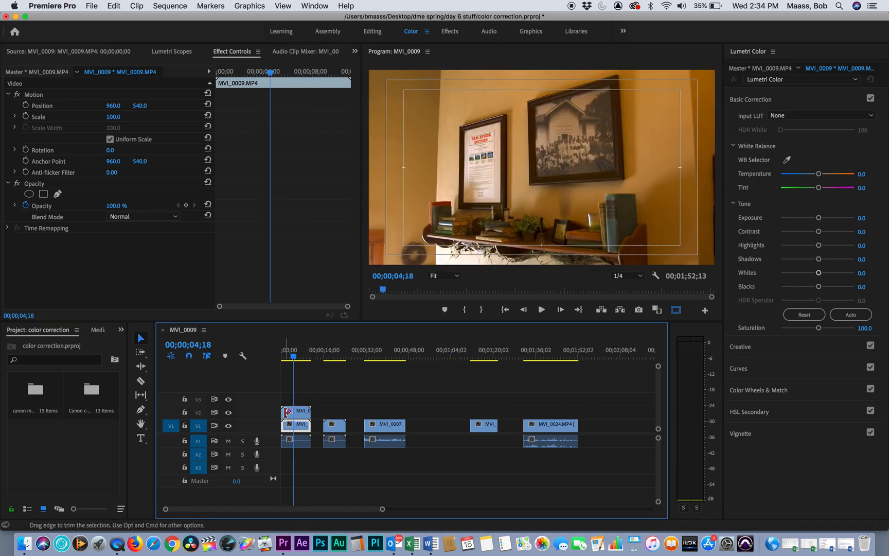
pyautogui.moveTo(285, 412); pyautogui.dragTo(302, 424)
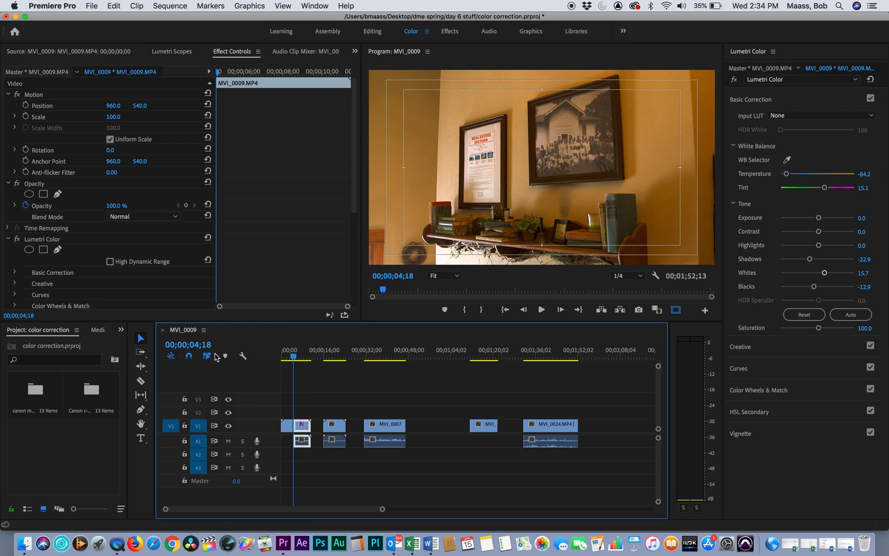
# - Delete all the audio clips from track A1 and save the project
pyautogui.click(303, 462)
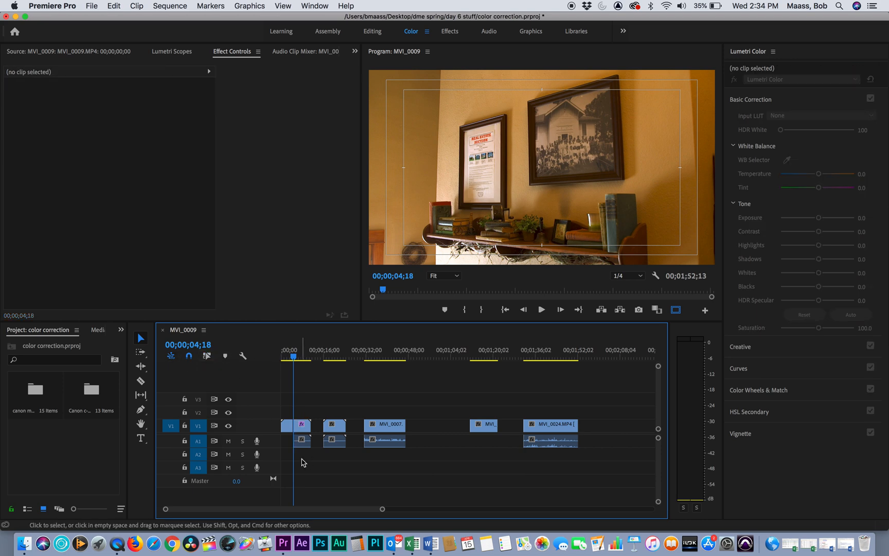
pyautogui.moveTo(294, 461); pyautogui.dragTo(384, 456)
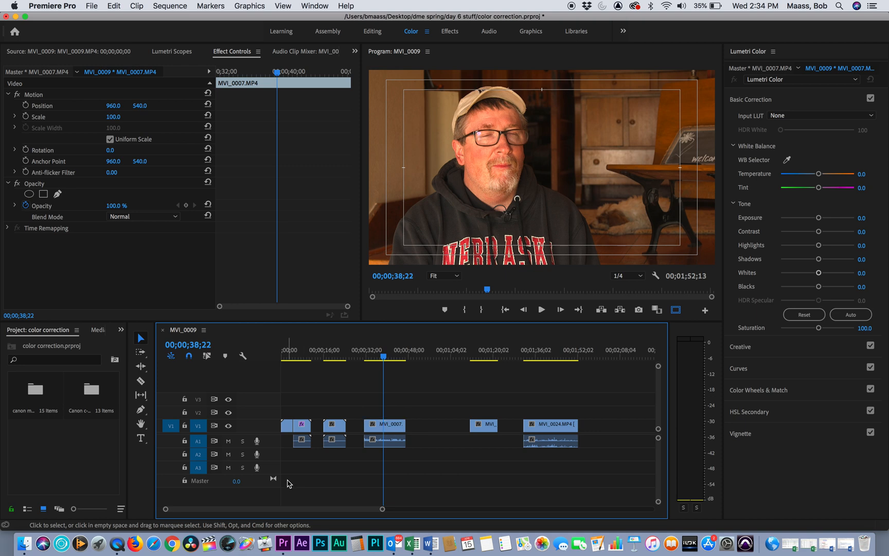
pyautogui.moveTo(288, 483); pyautogui.dragTo(590, 444)
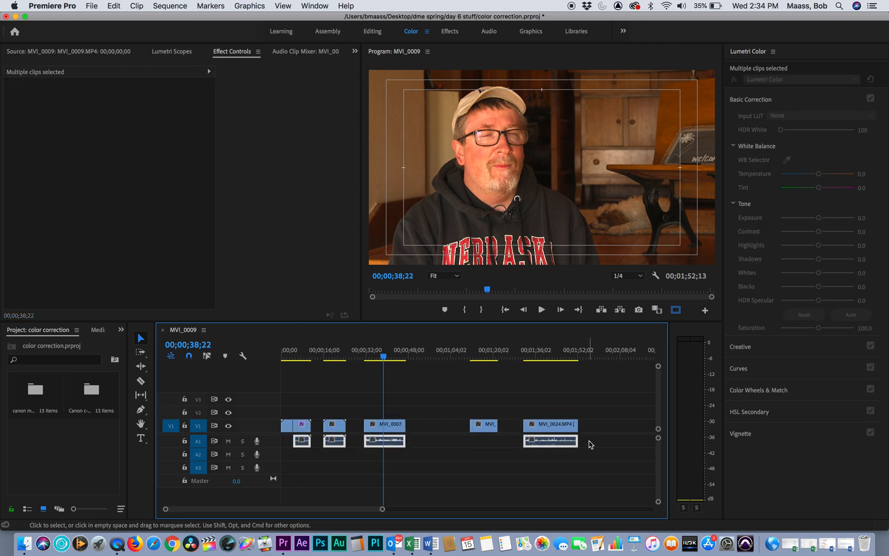
pyautogui.press('Delete')
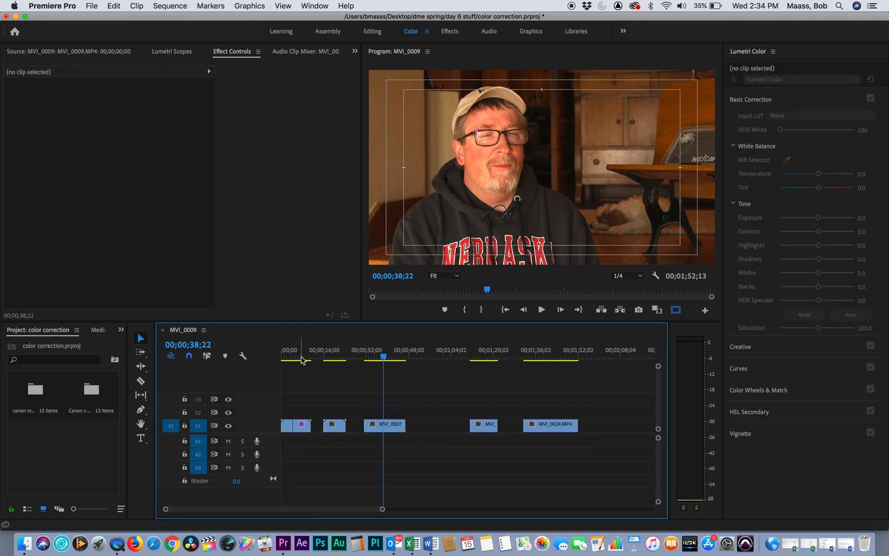
pyautogui.moveTo(297, 358); pyautogui.dragTo(289, 358)
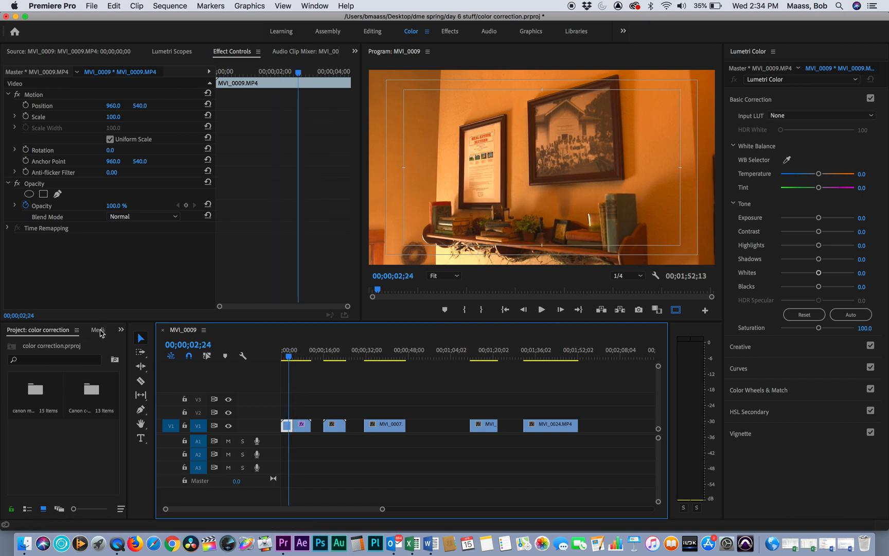
pyautogui.press('super+s')
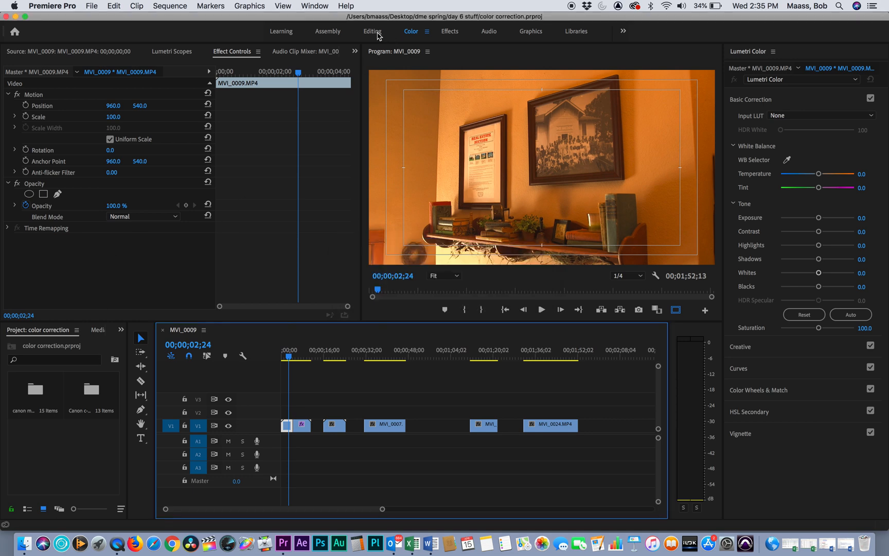
# - Apply the Wipe video transition to the cut between the uncorrected and corrected MVI_0009.MP4 clips on V1
pyautogui.click(377, 34)
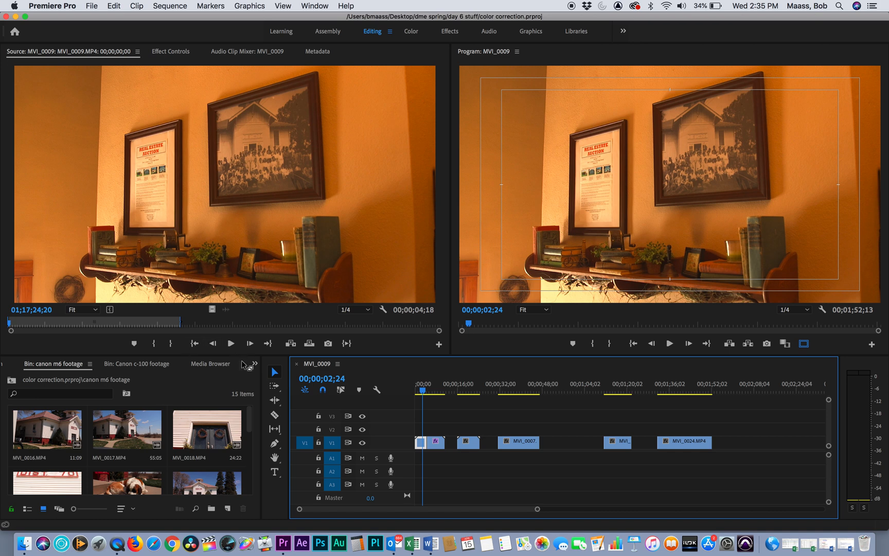
pyautogui.click(255, 363)
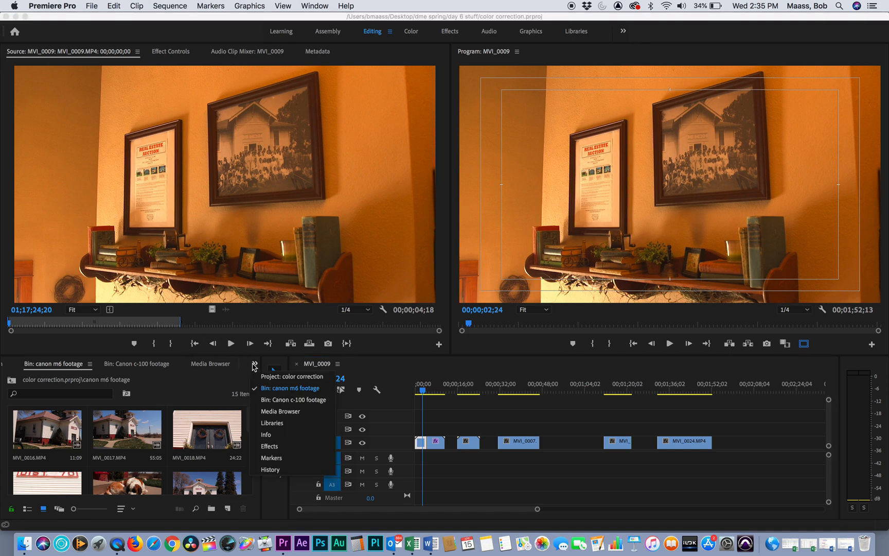
pyautogui.click(276, 446)
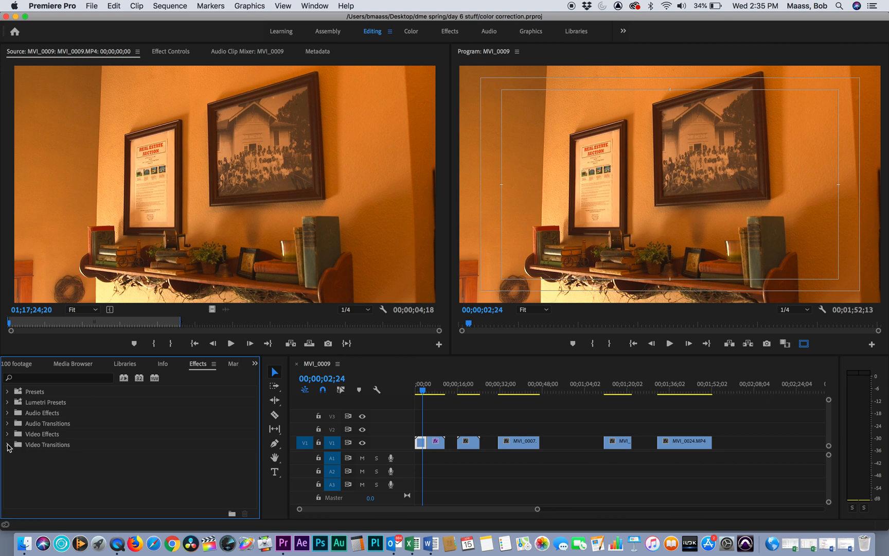
pyautogui.click(7, 446)
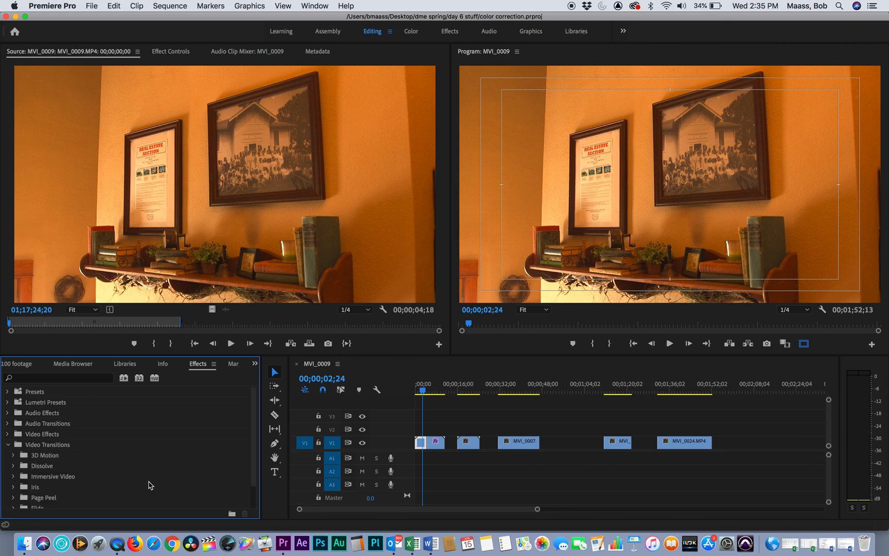
pyautogui.scroll(-3, 212, 463)
pyautogui.scroll(3, 212, 482)
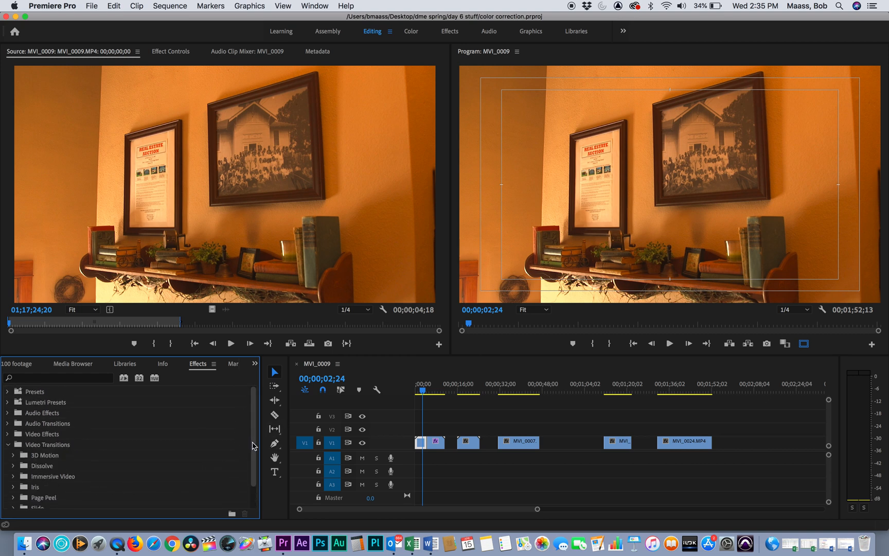
pyautogui.moveTo(254, 445); pyautogui.dragTo(245, 507)
pyautogui.click(14, 492)
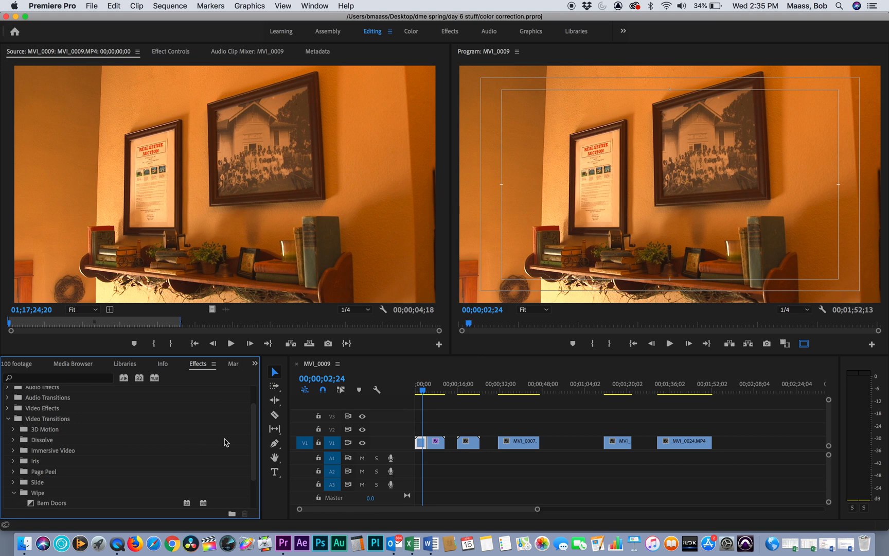
pyautogui.moveTo(256, 444); pyautogui.dragTo(255, 484)
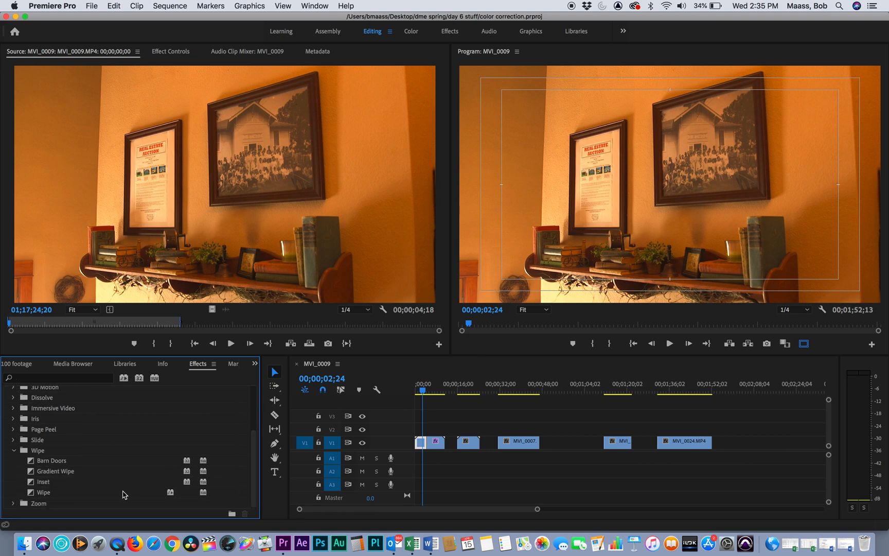
pyautogui.moveTo(34, 494); pyautogui.dragTo(433, 450)
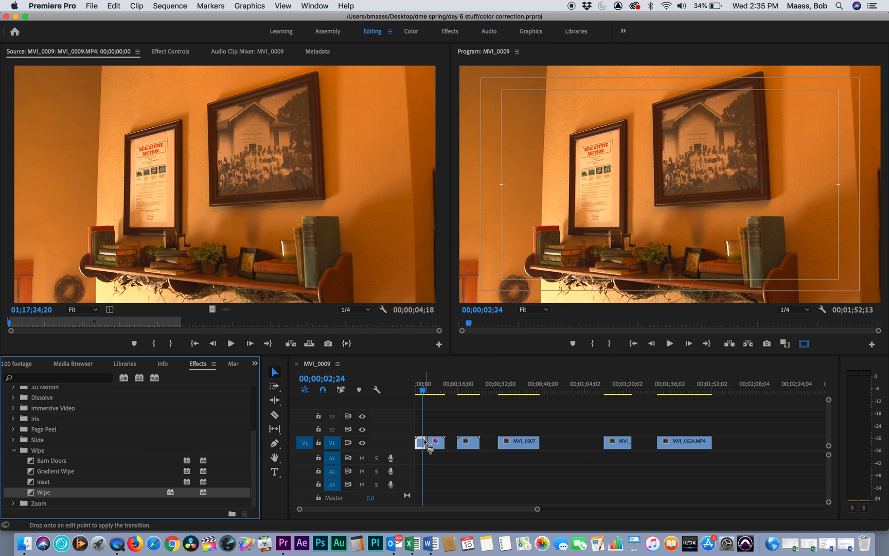
# - Lengthen the Wipe transition to a duration of about 00;00;03;28, centered on the cut
pyautogui.press('=')
pyautogui.press('=')
pyautogui.press('=')
pyautogui.press('=')
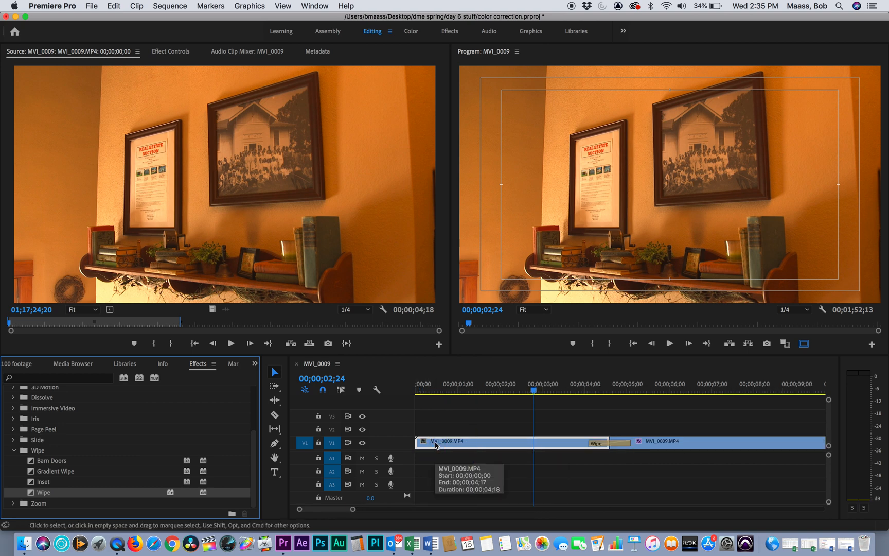
pyautogui.moveTo(629, 439); pyautogui.dragTo(693, 440)
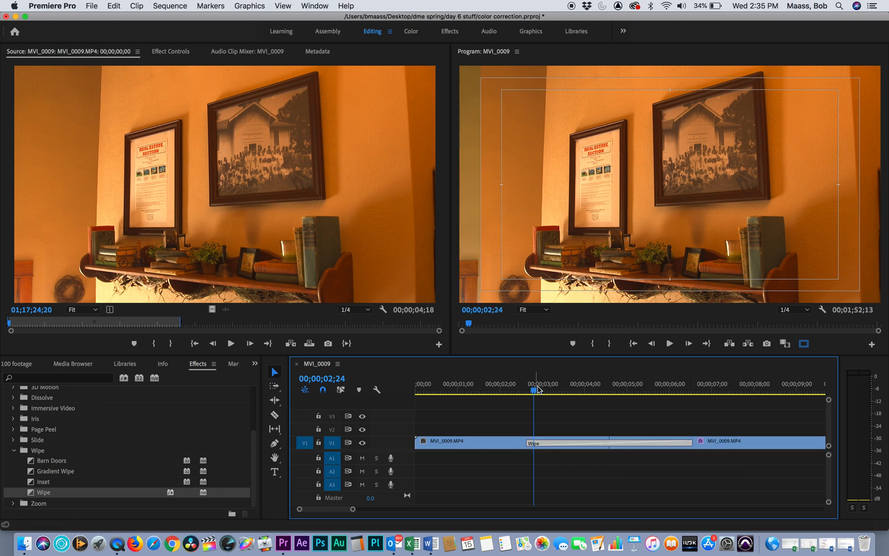
# - Play the sequence through the Wipe transition and compare the frames before and after it
pyautogui.moveTo(538, 390); pyautogui.dragTo(392, 400)
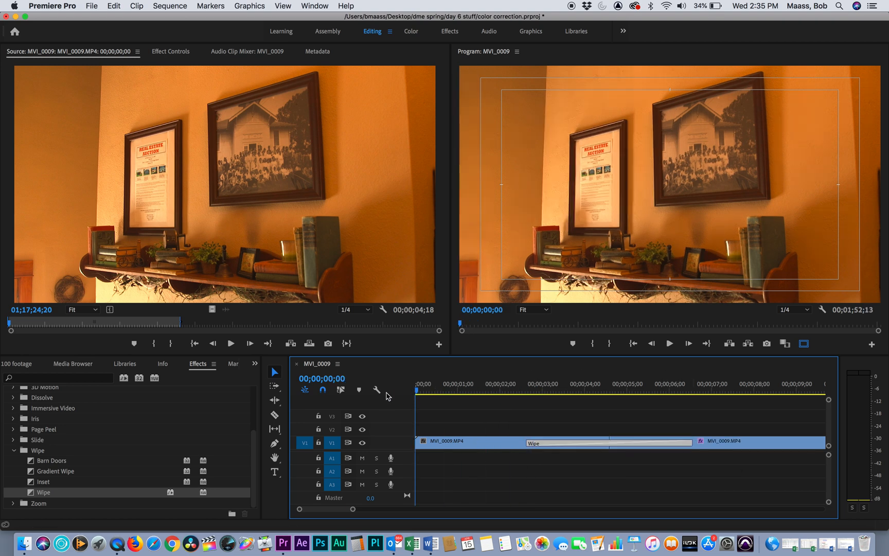
pyautogui.press('space')
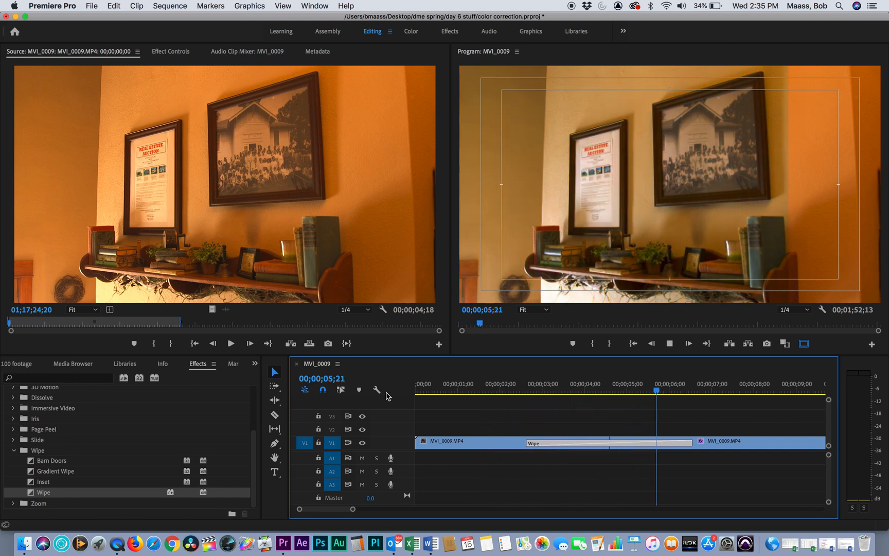
pyautogui.press('space')
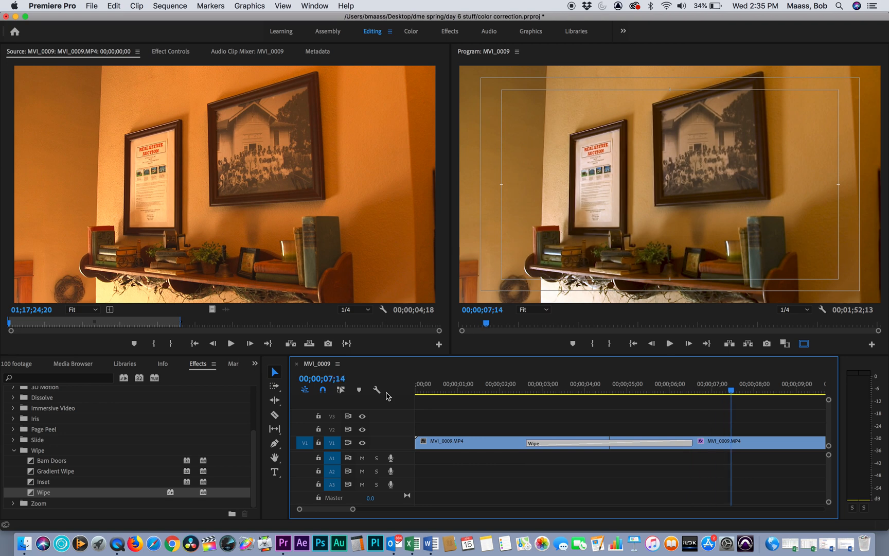
pyautogui.moveTo(497, 384); pyautogui.dragTo(364, 375)
pyautogui.press('space')
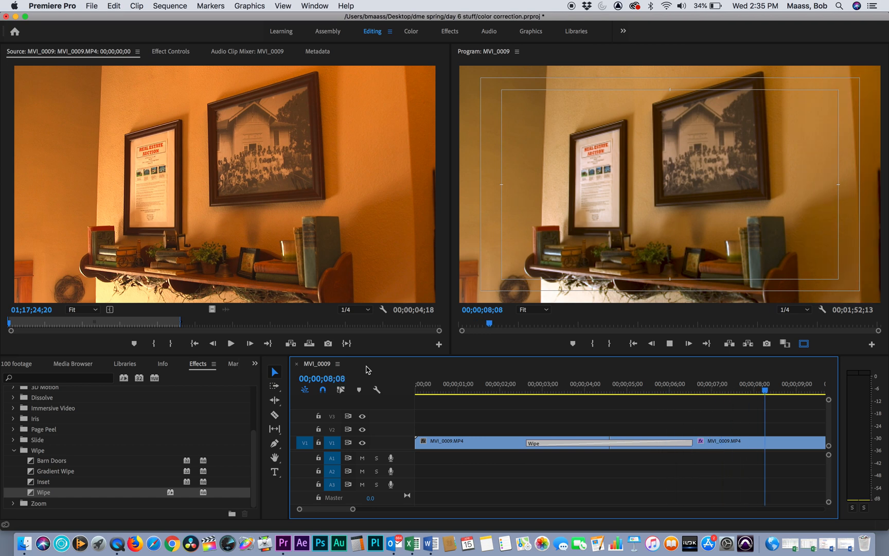
pyautogui.press('space')
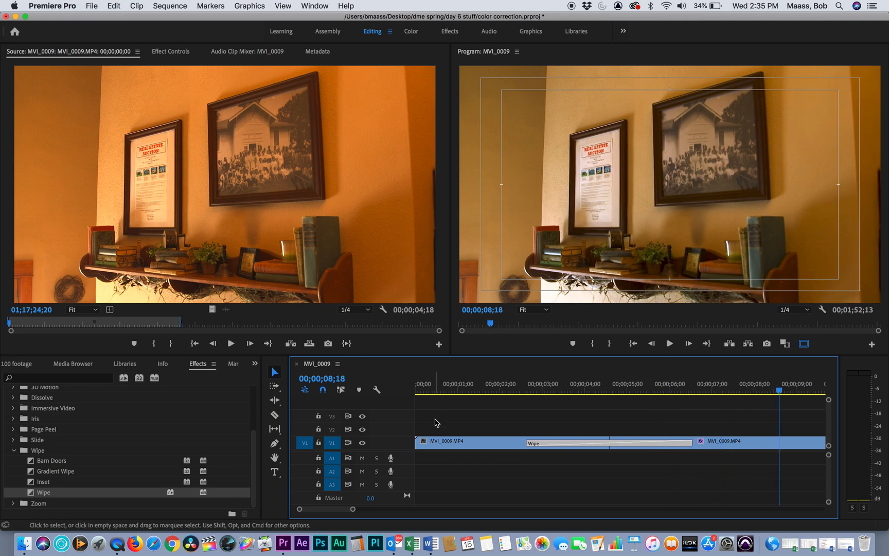
pyautogui.click(450, 390)
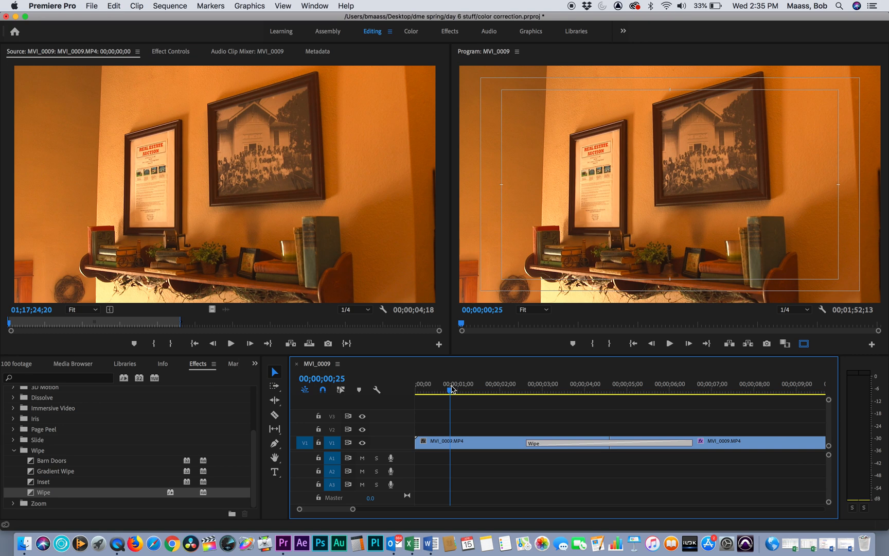
pyautogui.click(732, 392)
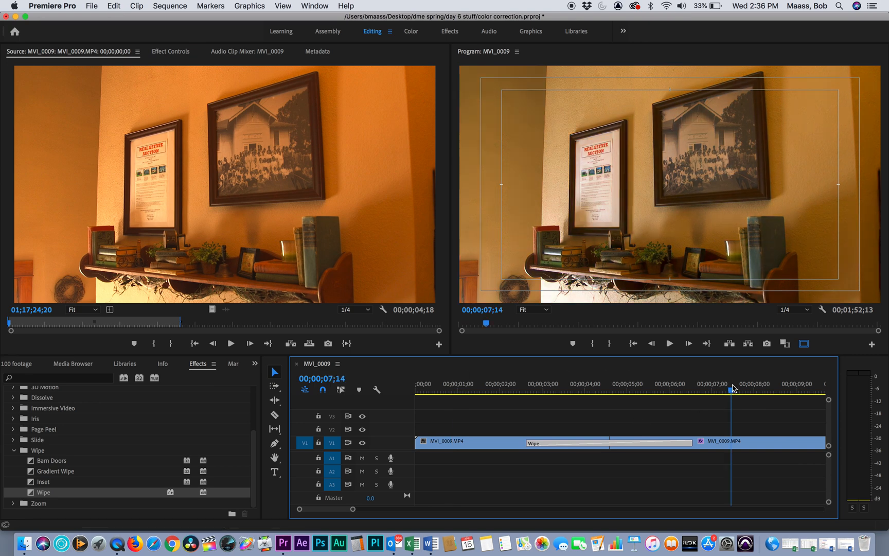
pyautogui.moveTo(734, 389); pyautogui.dragTo(448, 389)
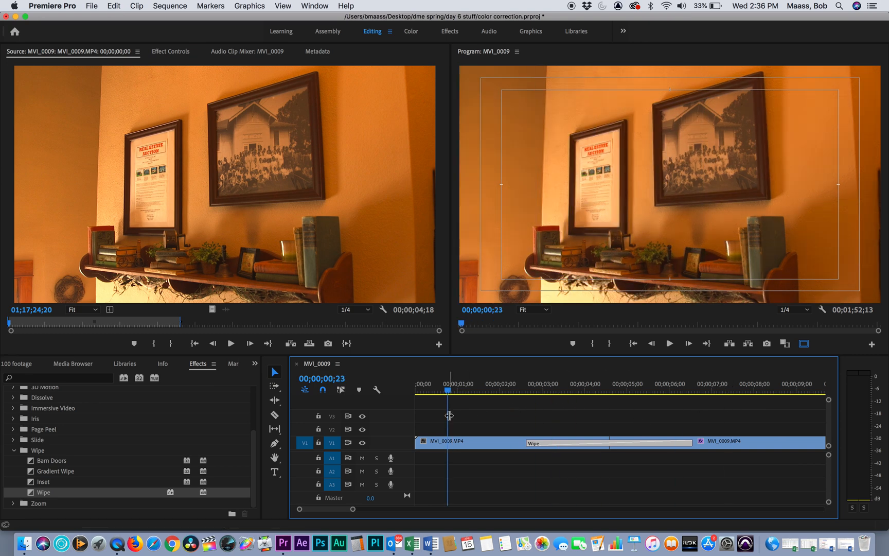
pyautogui.press('space')
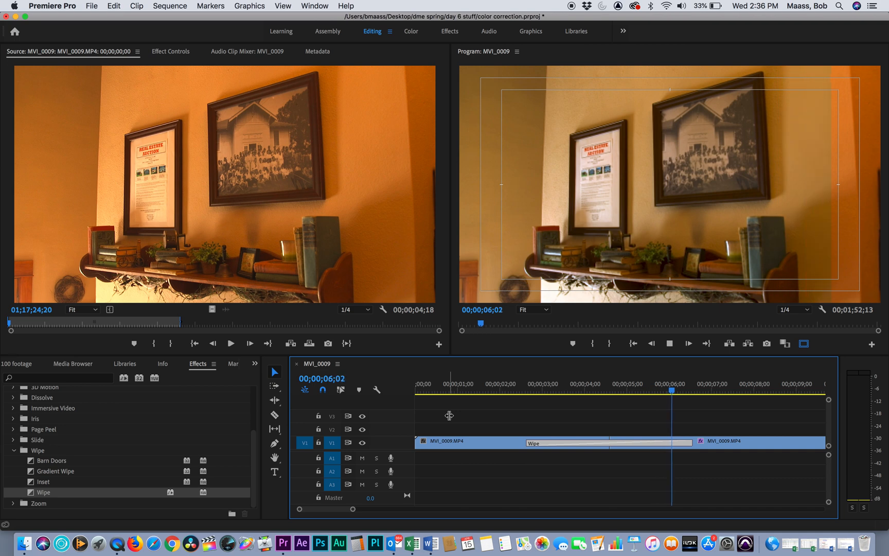
pyautogui.press('space')
# - Copy the corrected MVI_0009.MP4 clip's attributes and paste only its Lumetri Color effect onto MVI_0011.MP4
pyautogui.press('-')
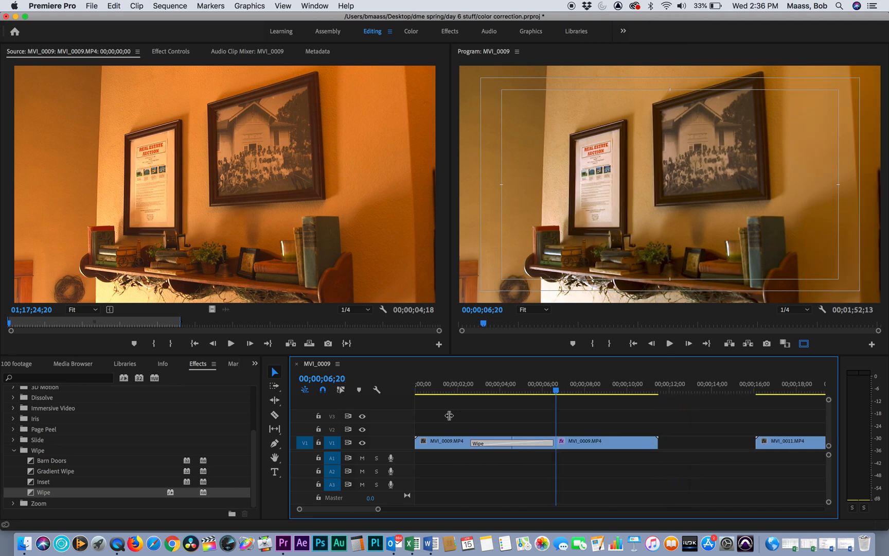
pyautogui.press('-')
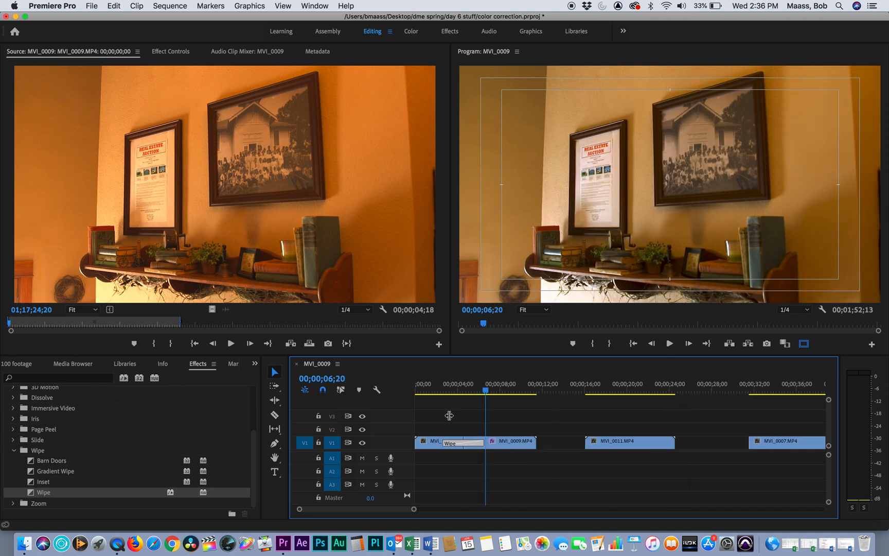
pyautogui.click(411, 31)
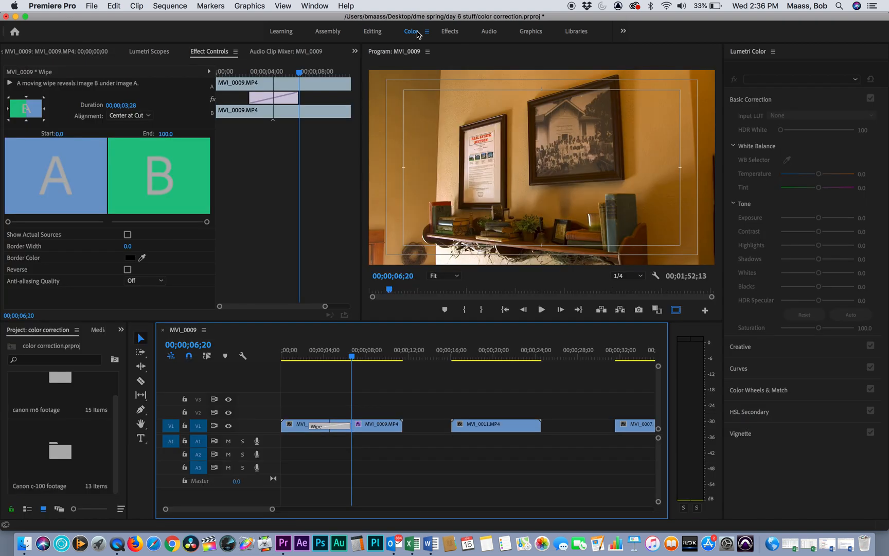
pyautogui.moveTo(482, 356); pyautogui.dragTo(370, 366)
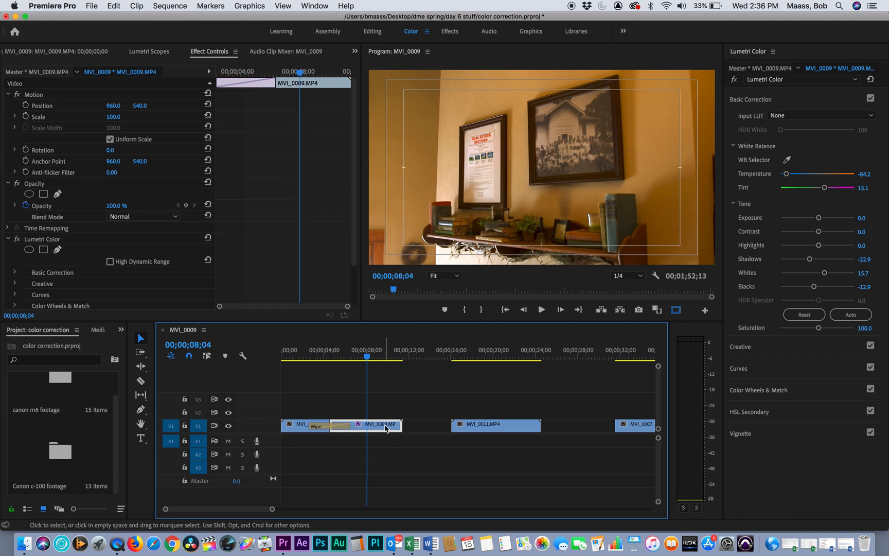
pyautogui.click(507, 425)
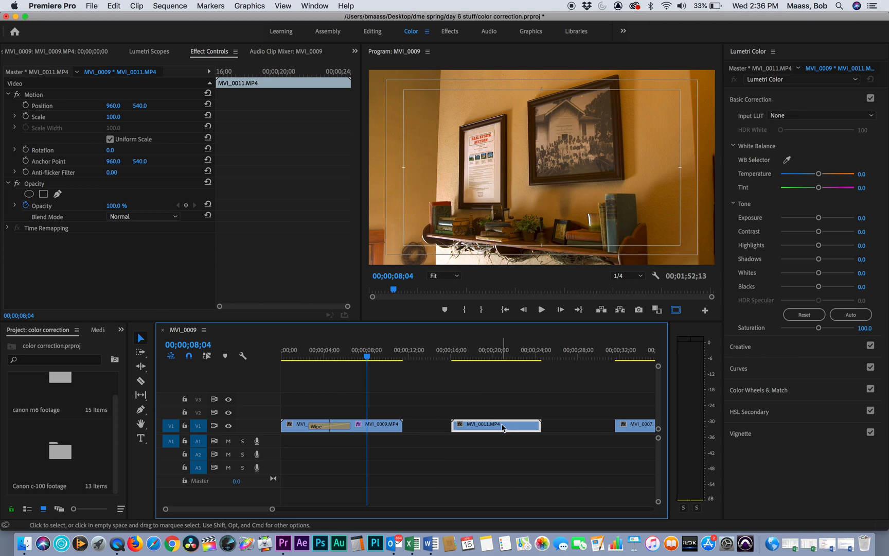
pyautogui.rightClick(503, 427)
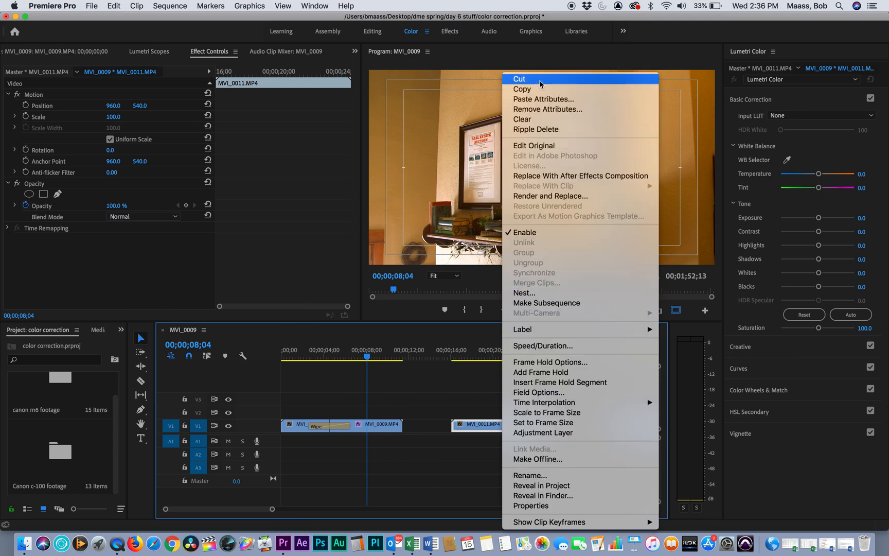
pyautogui.click(541, 103)
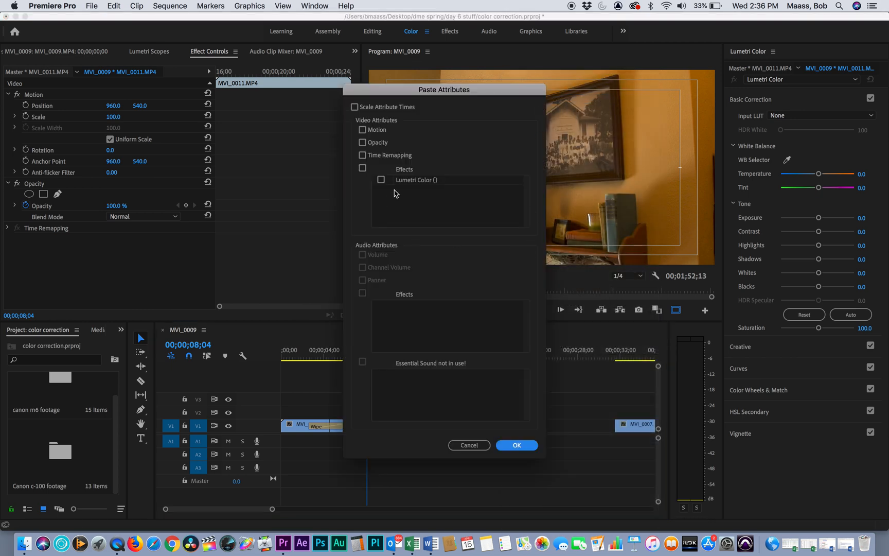
pyautogui.click(383, 181)
pyautogui.click(520, 445)
# - Compare MVI_0011.MP4 with Basic Correction turned off and on at 00;00;19;19
pyautogui.click(489, 355)
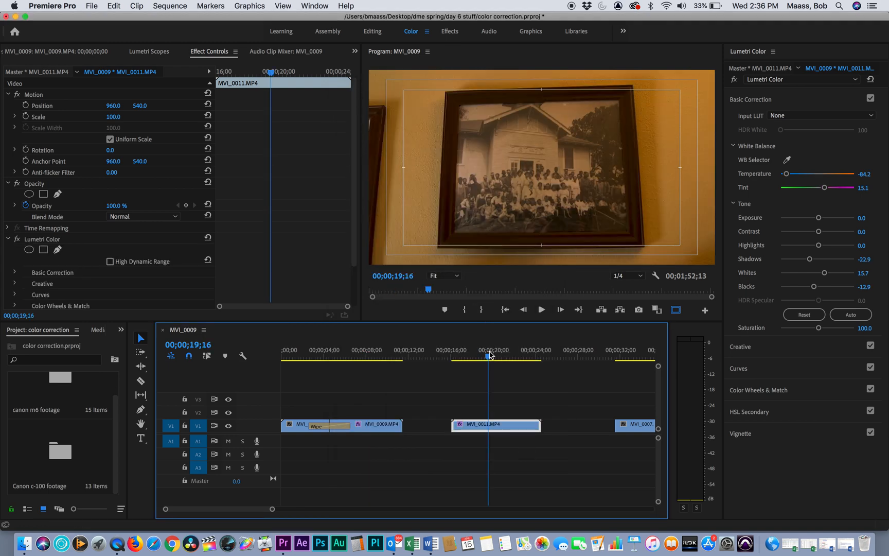
pyautogui.moveTo(489, 352); pyautogui.dragTo(490, 352)
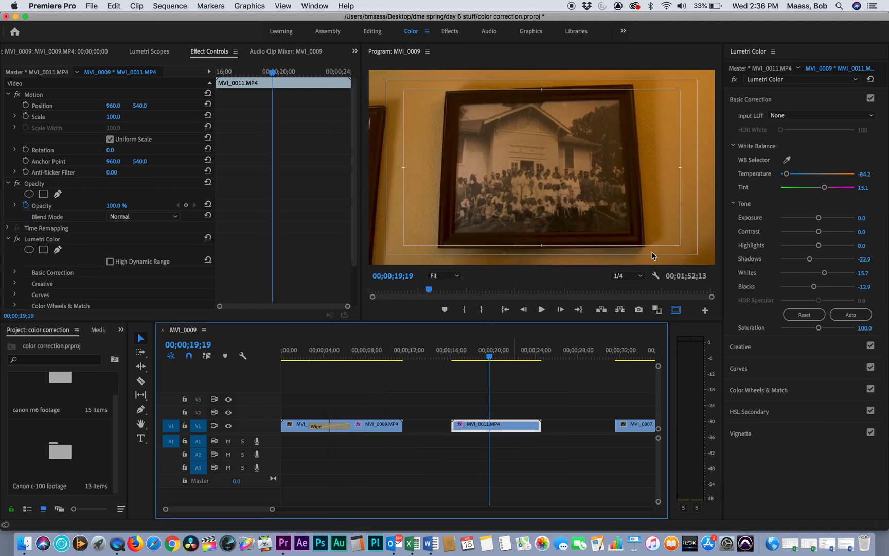
pyautogui.click(871, 98)
pyautogui.click(871, 98)
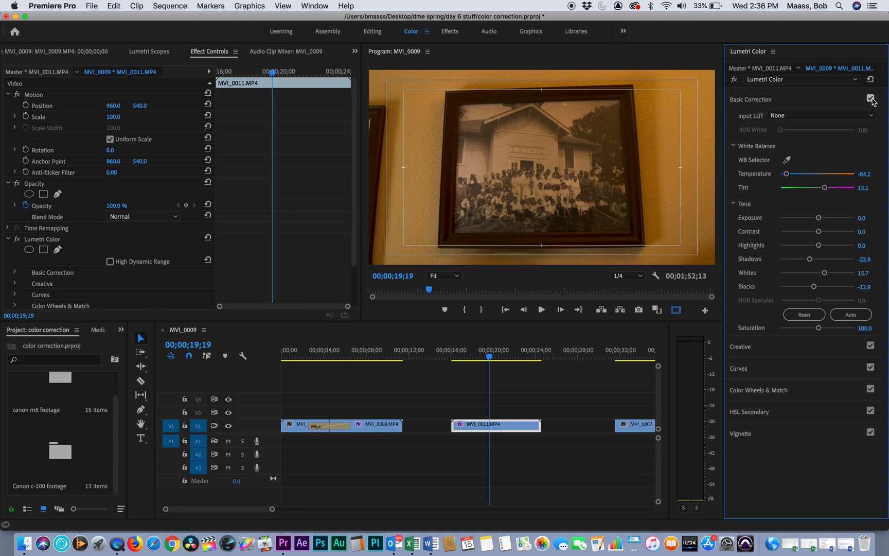
# - Paste the copied Lumetri Color effect onto MVI_0011.MP4 a second time
pyautogui.click(475, 427)
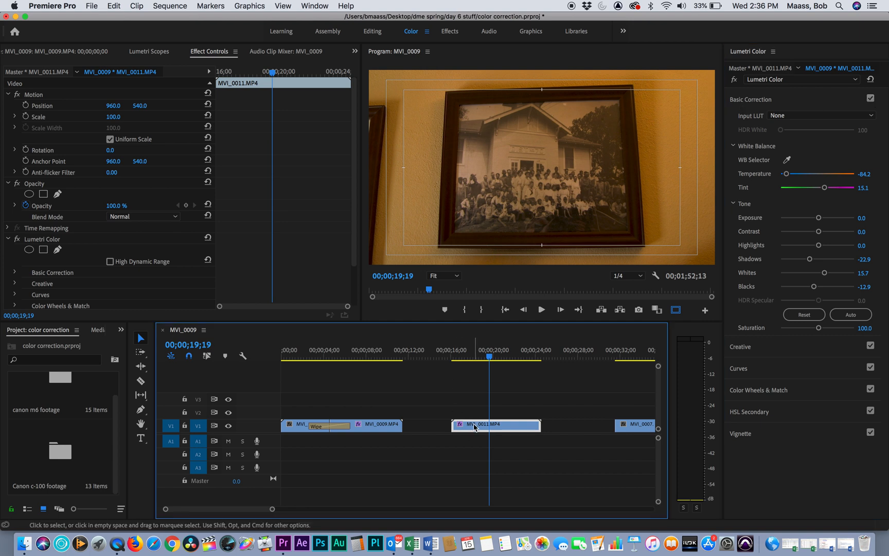
pyautogui.rightClick(475, 426)
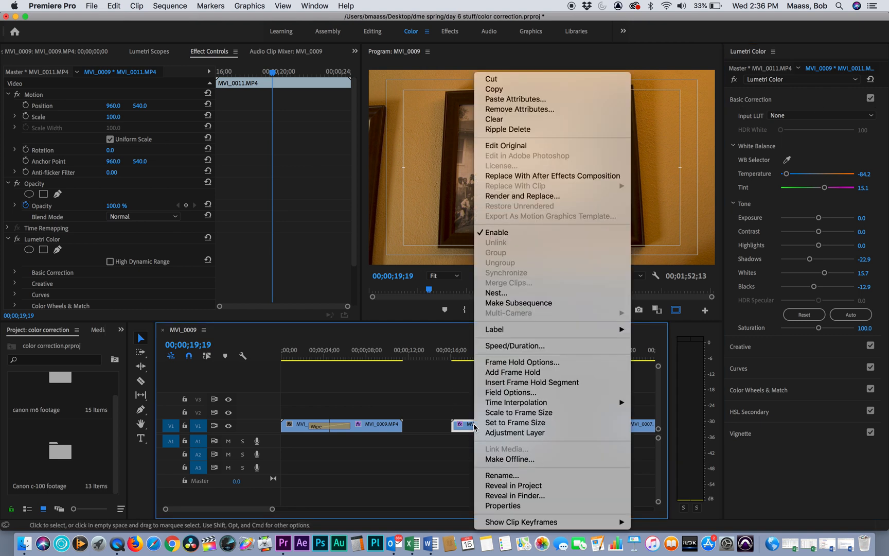
pyautogui.click(516, 100)
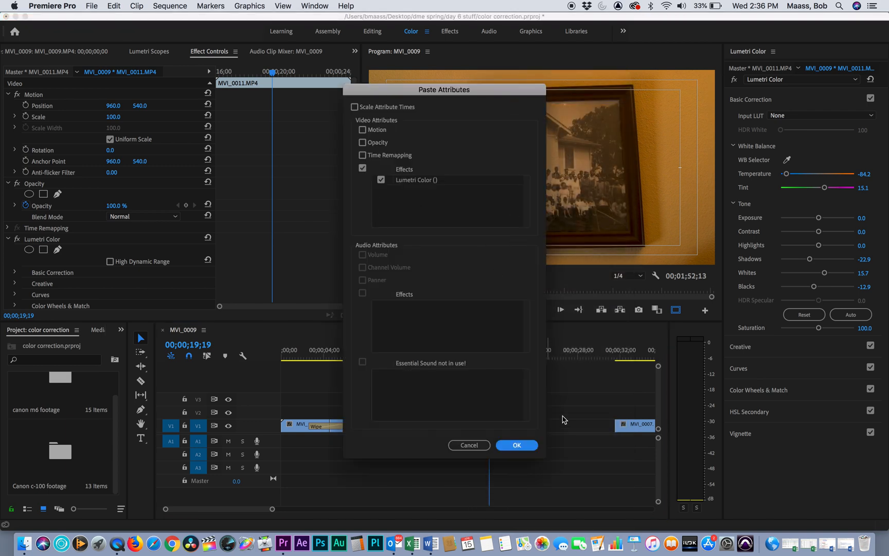
pyautogui.click(518, 445)
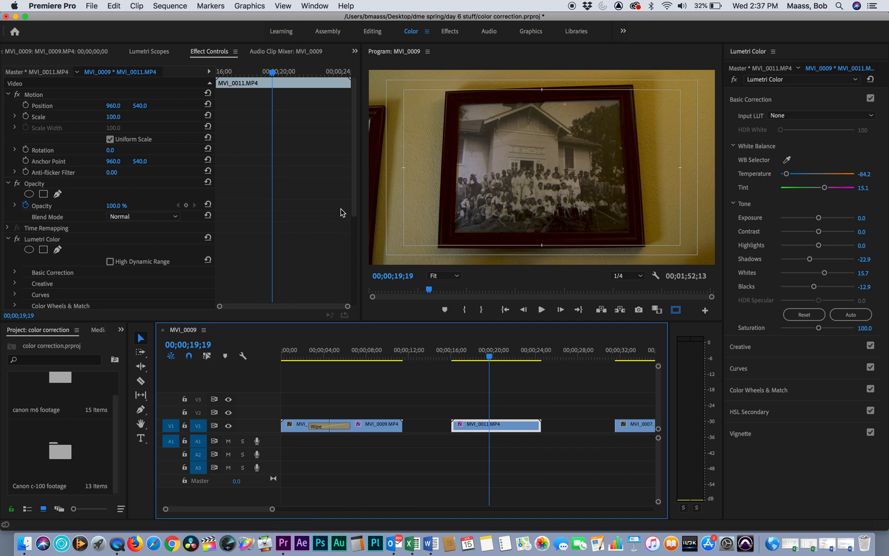
# - Delete the second, duplicate Lumetri Color effect from MVI_0011.MP4
pyautogui.moveTo(353, 202); pyautogui.dragTo(353, 303)
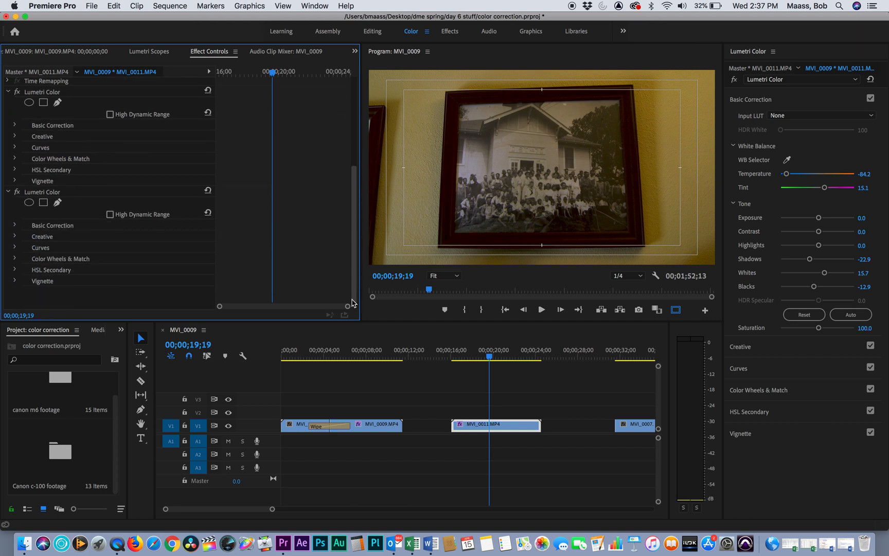
pyautogui.scroll(6, 350, 291)
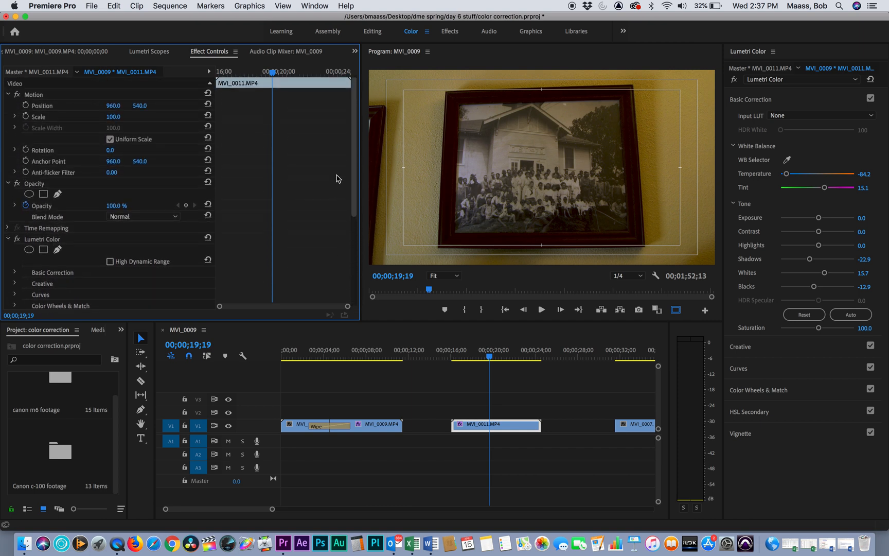
pyautogui.scroll(-6, 340, 232)
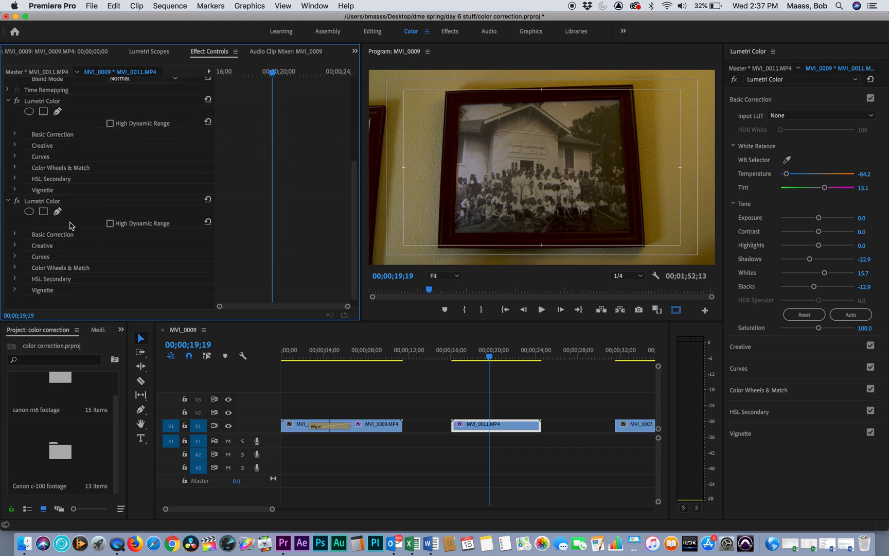
pyautogui.click(52, 204)
pyautogui.press('Delete')
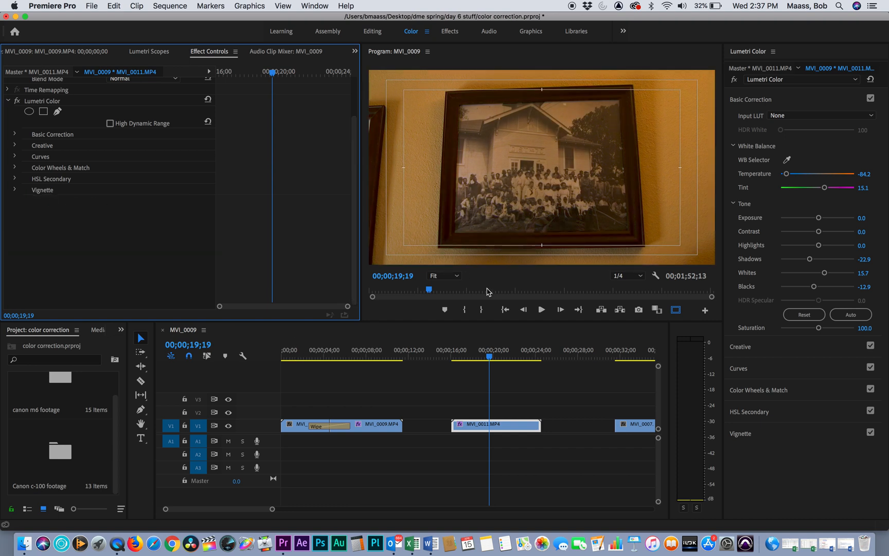
# - Compare MVI_0011.MP4 with Basic Correction off and on, lower its Saturation to 78.6, and view the frame at 00;00;20;01
pyautogui.click(871, 98)
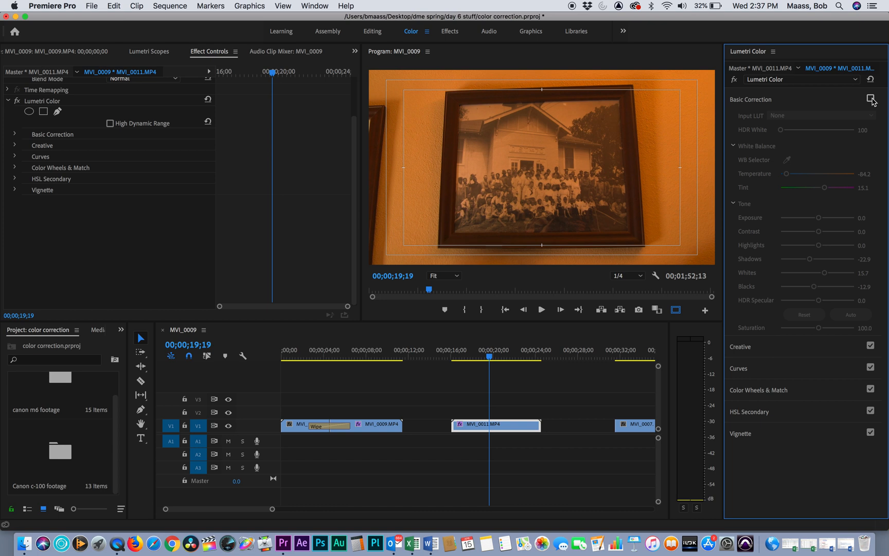
pyautogui.click(871, 98)
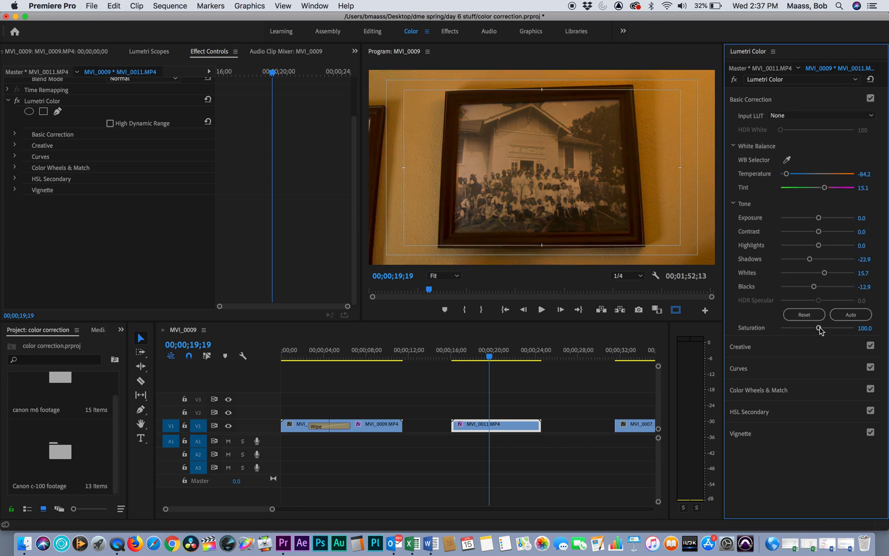
pyautogui.moveTo(819, 328); pyautogui.dragTo(810, 330)
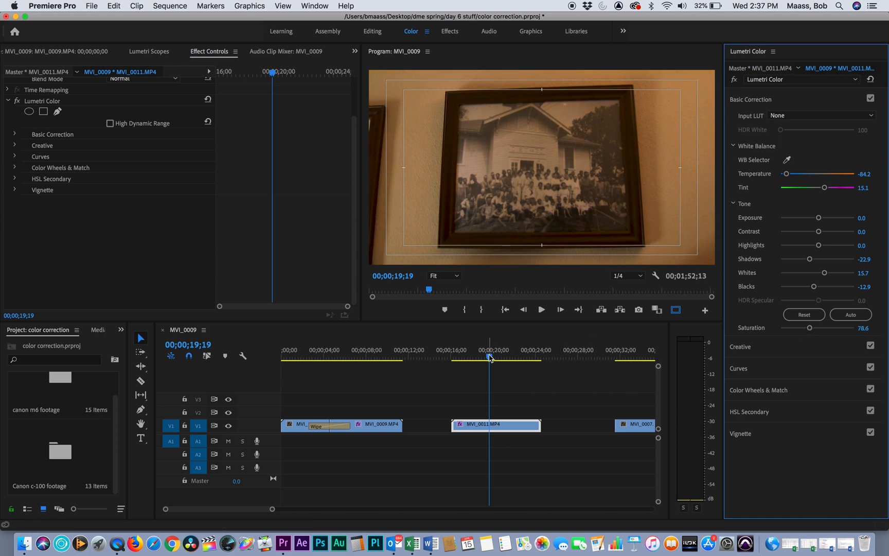
pyautogui.moveTo(491, 358)
pyautogui.mouseDown()
pyautogui.moveTo(502, 358)
pyautogui.moveTo(478, 358)
pyautogui.moveTo(502, 357)
pyautogui.moveTo(493, 358)
pyautogui.mouseUp()
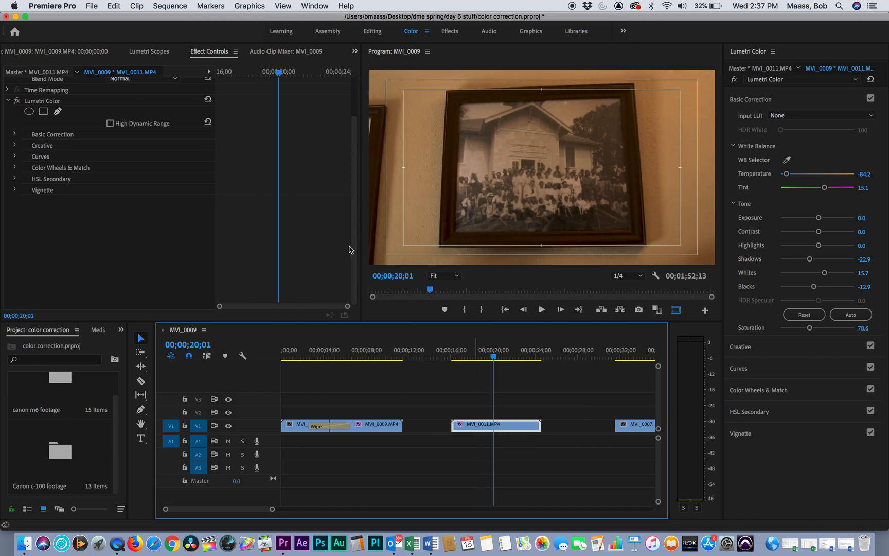
# - Using the Lumetri Scopes waveform as a guide, set MVI_0011.MP4's Exposure to 1.0 and Whites to -24.3
pyautogui.click(154, 53)
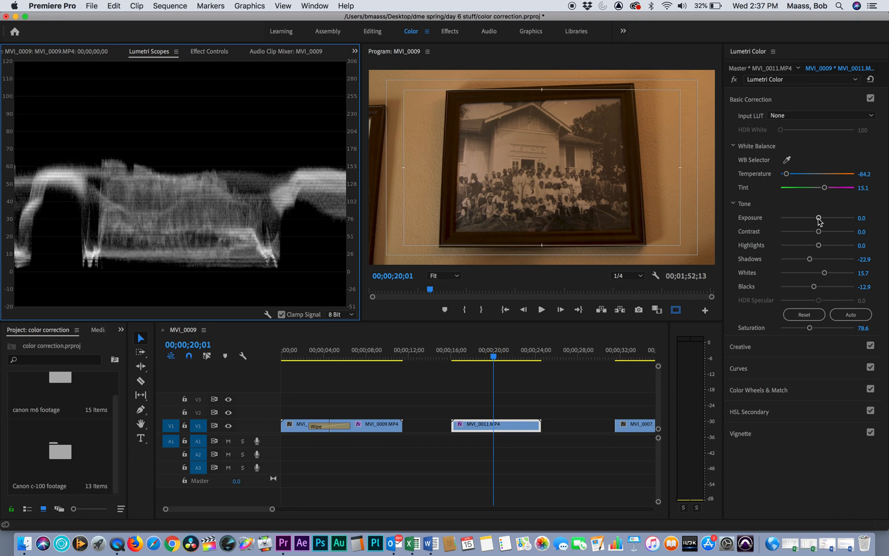
pyautogui.moveTo(819, 218); pyautogui.dragTo(825, 218)
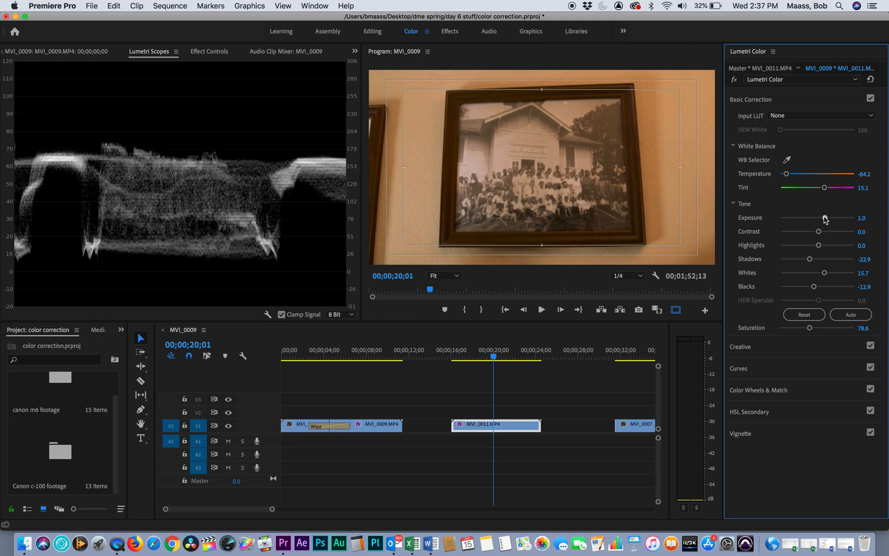
pyautogui.moveTo(825, 276); pyautogui.dragTo(809, 272)
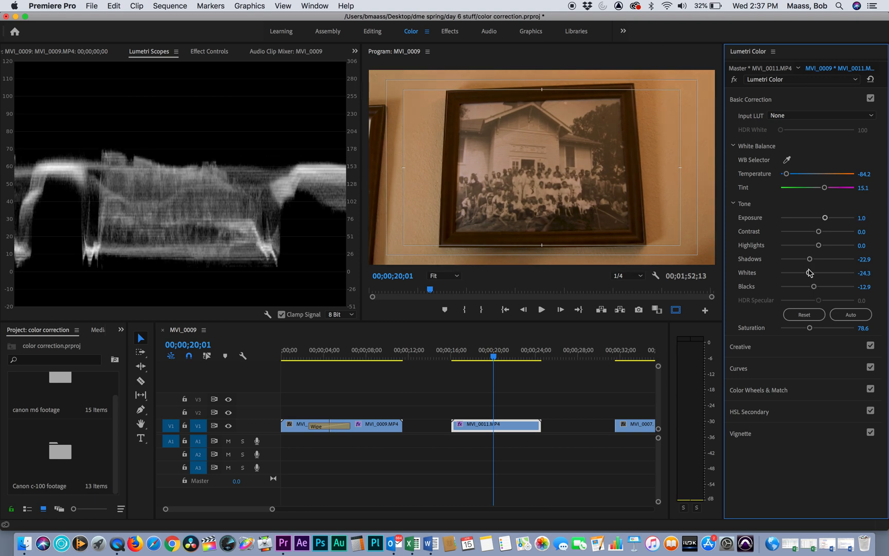
# - Compare MVI_0011.MP4 with Basic Correction off and on, then set its Saturation to 88.6 at 00;00;20;22
pyautogui.click(871, 98)
pyautogui.click(871, 99)
pyautogui.moveTo(494, 356)
pyautogui.mouseDown()
pyautogui.moveTo(363, 356)
pyautogui.moveTo(501, 363)
pyautogui.mouseUp()
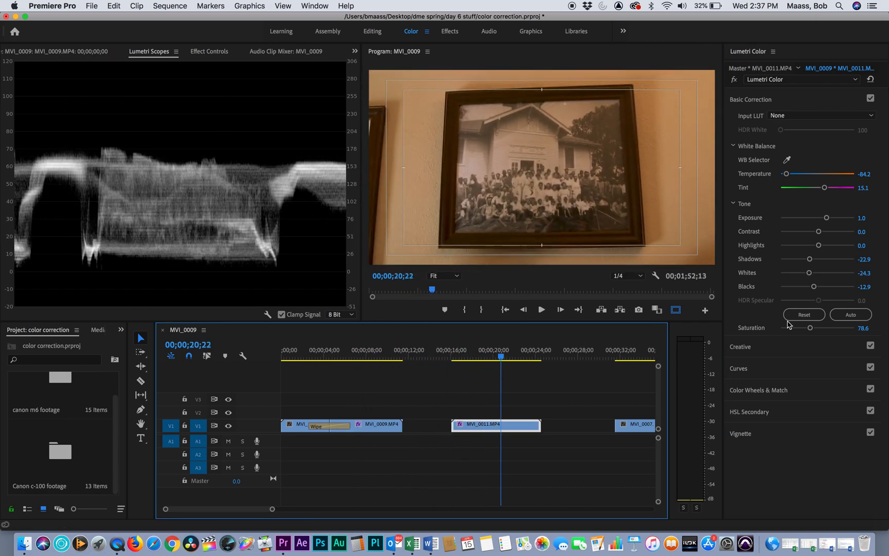
pyautogui.moveTo(815, 330)
pyautogui.mouseDown()
pyautogui.moveTo(824, 329)
pyautogui.moveTo(813, 330)
pyautogui.mouseUp()
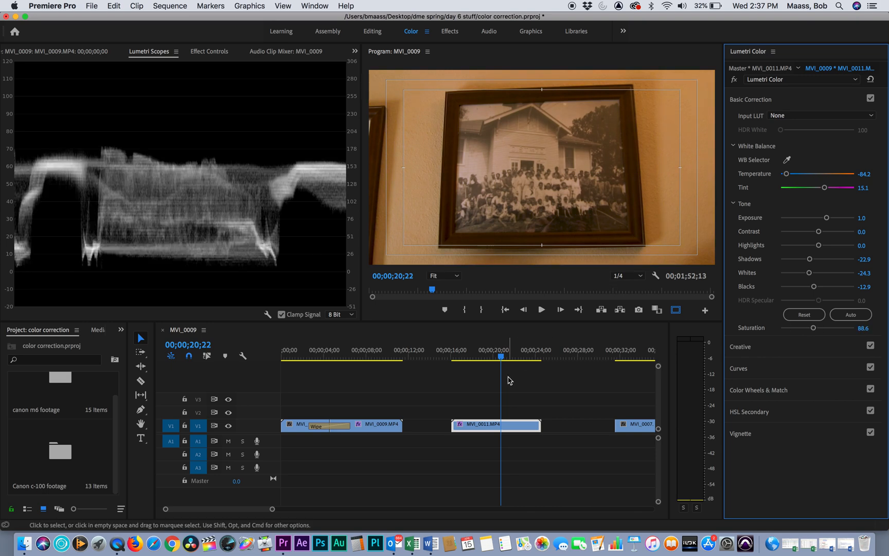
# - Go to MVI_0007.MP4 at 00;00;38;02, look over the Creative section of Lumetri Color and open its Curves section
pyautogui.moveTo(500, 356); pyautogui.dragTo(493, 396)
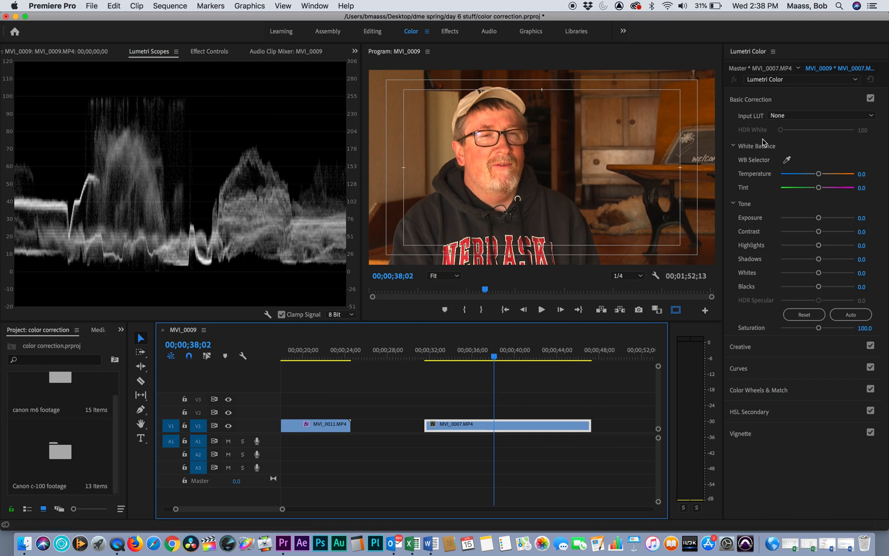
pyautogui.click(742, 100)
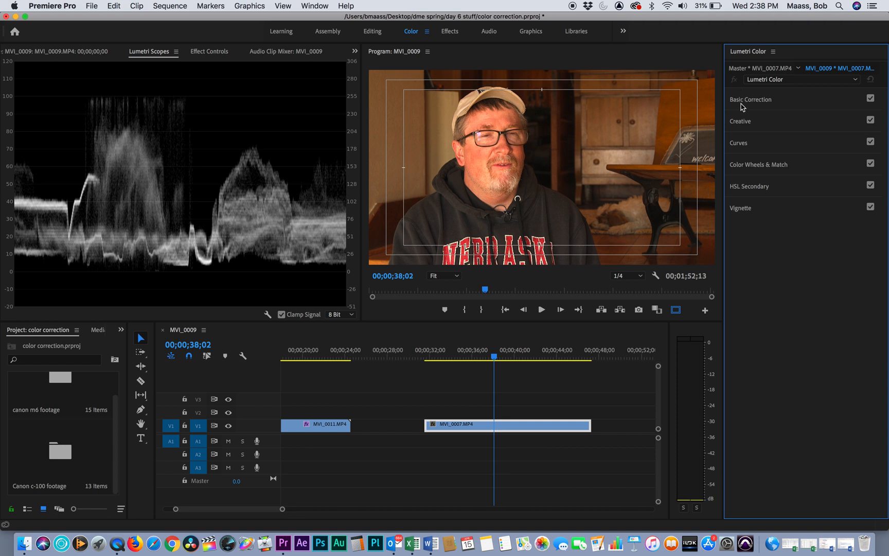
pyautogui.click(741, 124)
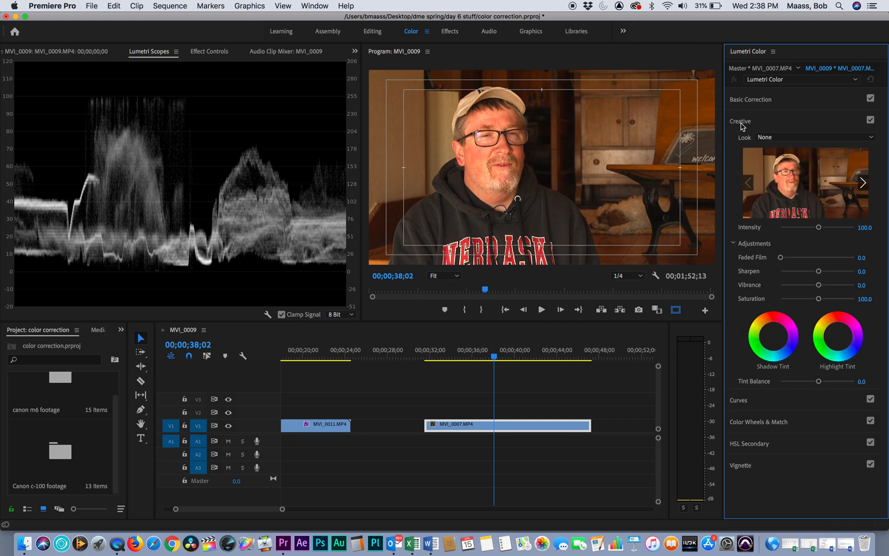
pyautogui.click(741, 123)
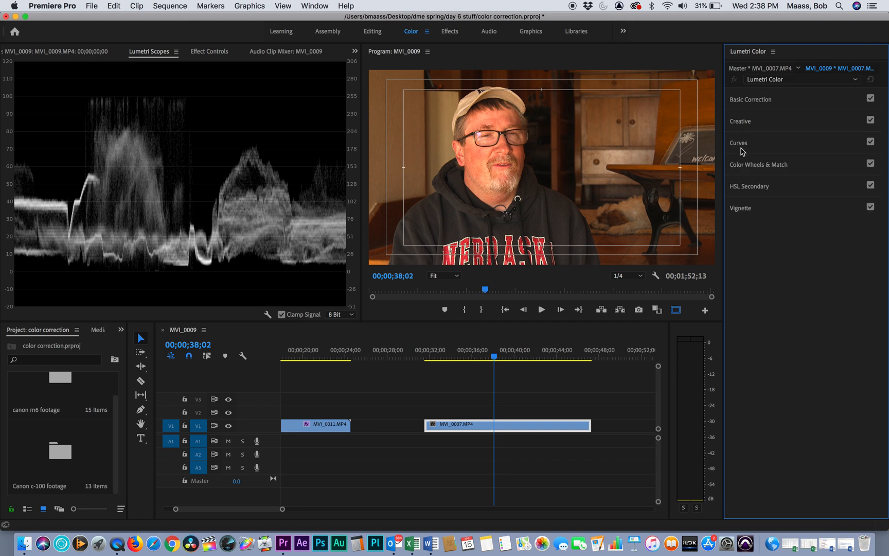
pyautogui.click(742, 147)
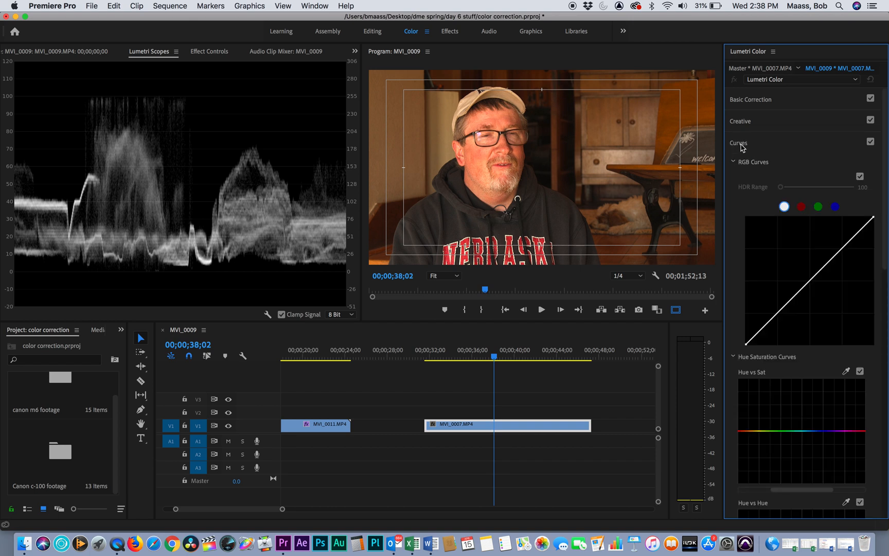
# - Try brightening MVI_0007.MP4 by raising a shadow point and a highlight point on the white RGB curve
pyautogui.click(789, 308)
pyautogui.moveTo(790, 307); pyautogui.dragTo(781, 303)
pyautogui.moveTo(839, 254); pyautogui.dragTo(840, 254)
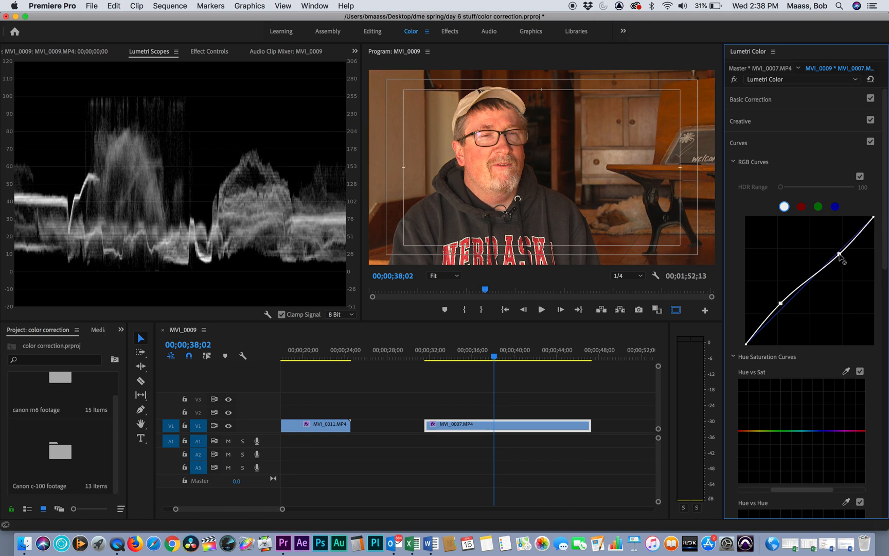
pyautogui.moveTo(840, 254); pyautogui.dragTo(837, 250)
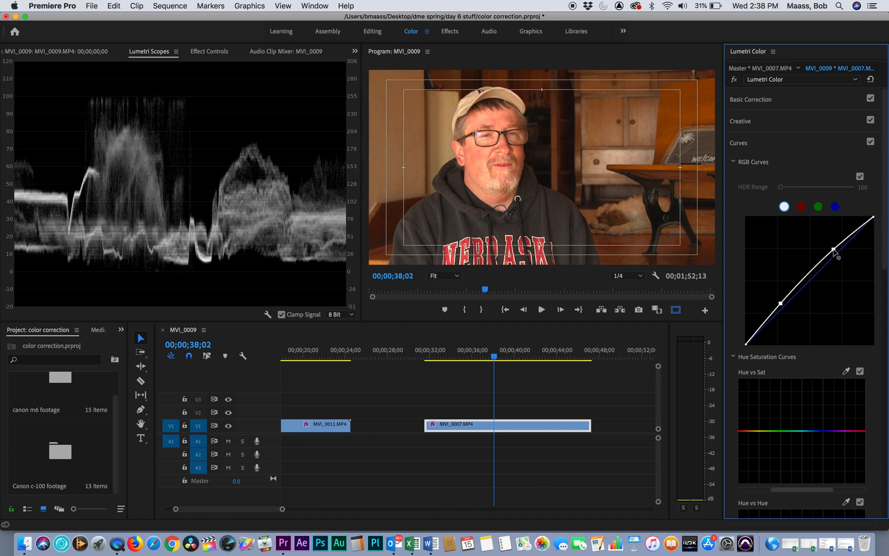
# - Try lowering the red RGB curve on MVI_0007.MP4, then reset the curve
pyautogui.click(802, 206)
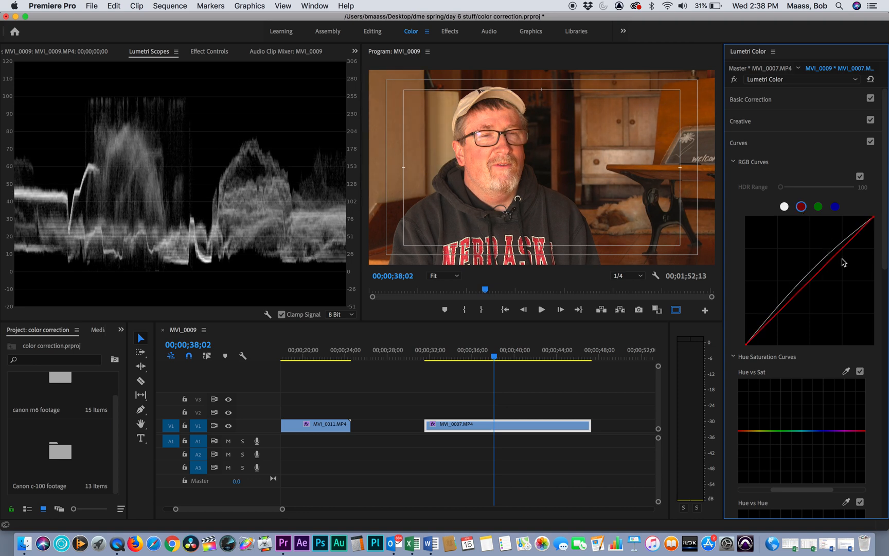
pyautogui.moveTo(832, 264); pyautogui.dragTo(836, 273)
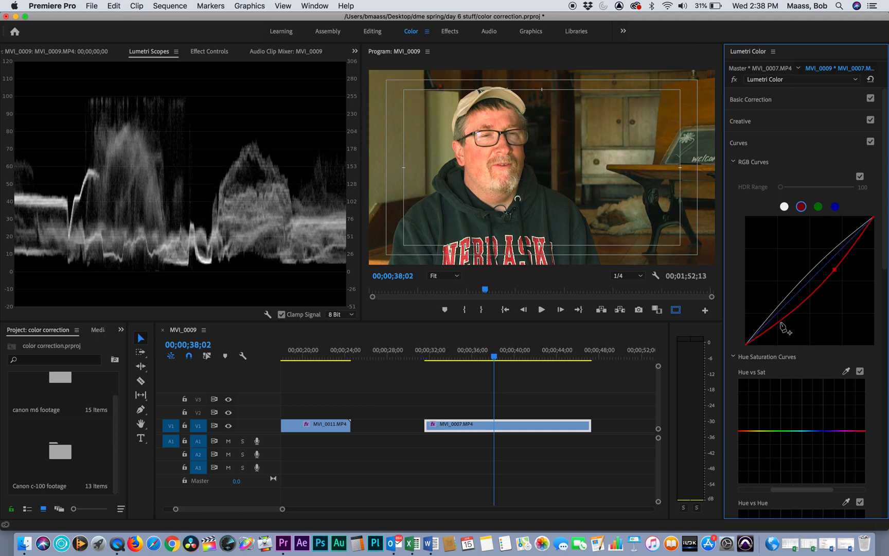
pyautogui.moveTo(780, 325)
pyautogui.mouseDown()
pyautogui.moveTo(789, 332)
pyautogui.moveTo(788, 319)
pyautogui.mouseUp()
pyautogui.doubleClick(788, 319)
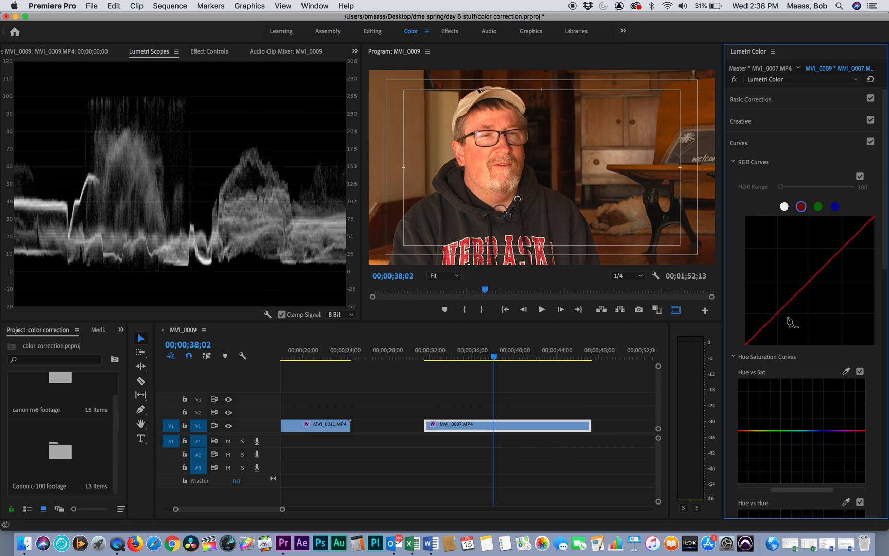
# - Try raising the blue RGB curve's highlights and shadows on MVI_0007.MP4, then reset the curve
pyautogui.click(834, 207)
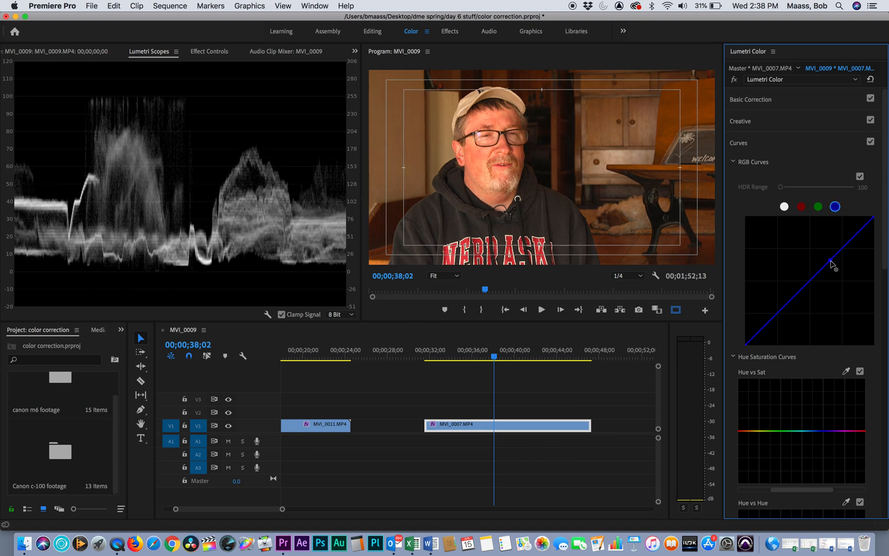
pyautogui.moveTo(833, 265); pyautogui.dragTo(823, 254)
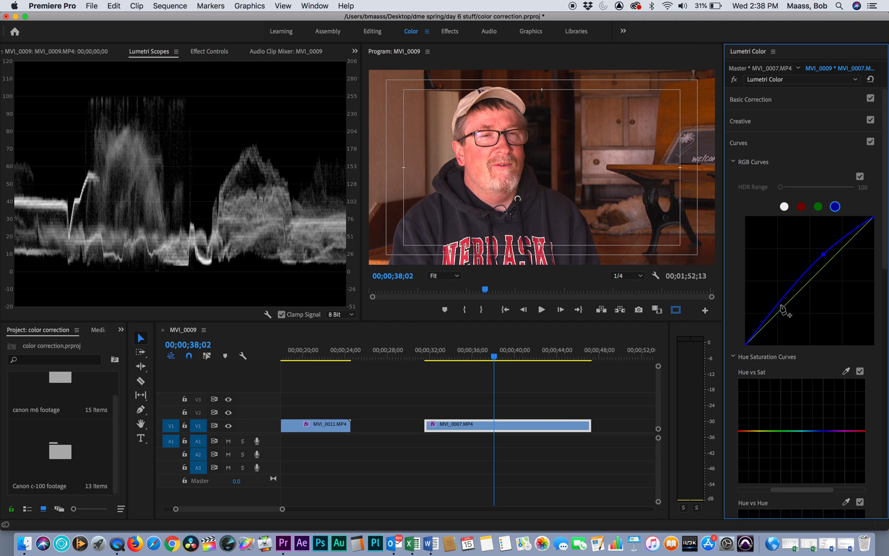
pyautogui.moveTo(778, 304); pyautogui.dragTo(768, 297)
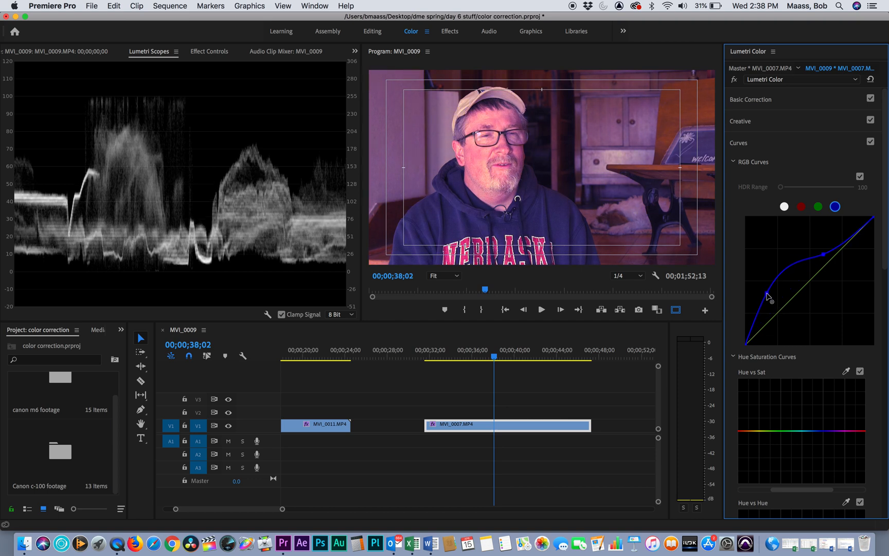
pyautogui.doubleClick(770, 298)
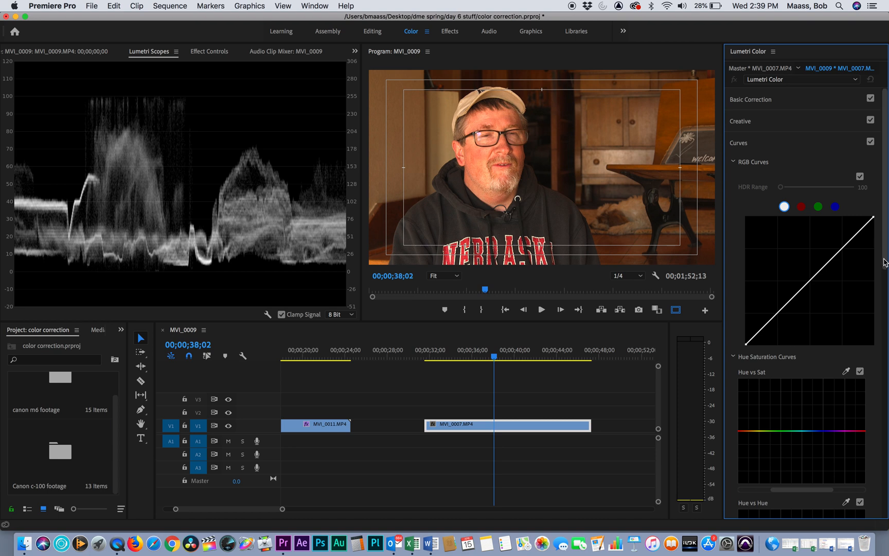
# - Sample the red sweatshirt lettering in MVI_0007.MP4 for Hue vs Sat, pull that hue's saturation down to the minimum and narrow the affected range
pyautogui.scroll(-10, 884, 308)
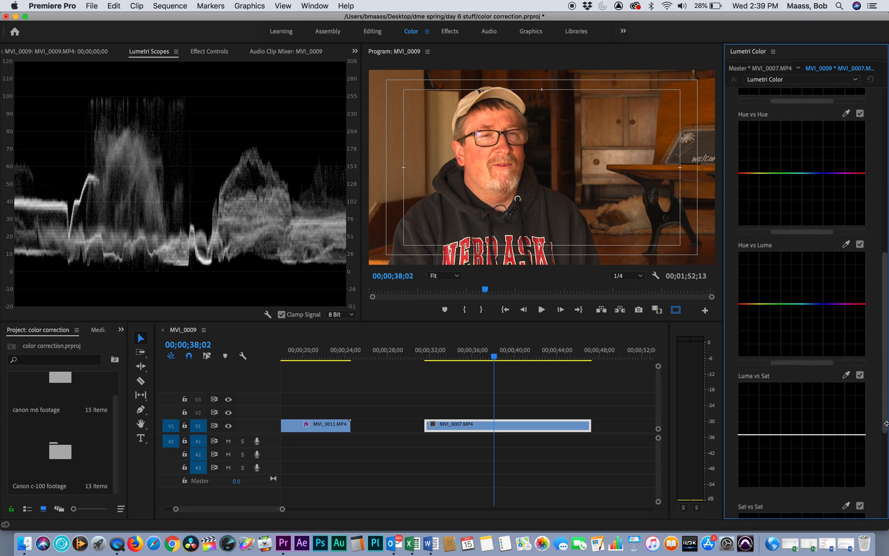
pyautogui.scroll(5, 875, 335)
pyautogui.scroll(5, 869, 308)
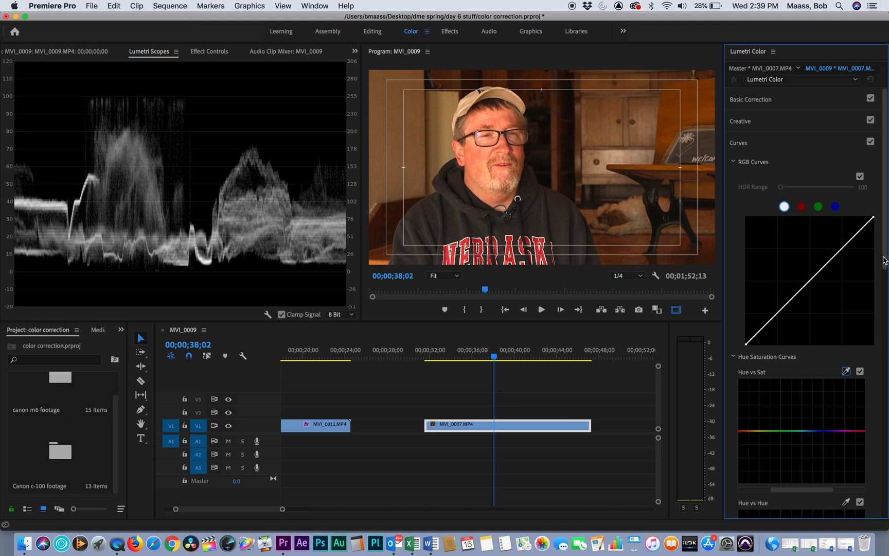
pyautogui.scroll(-6, 875, 273)
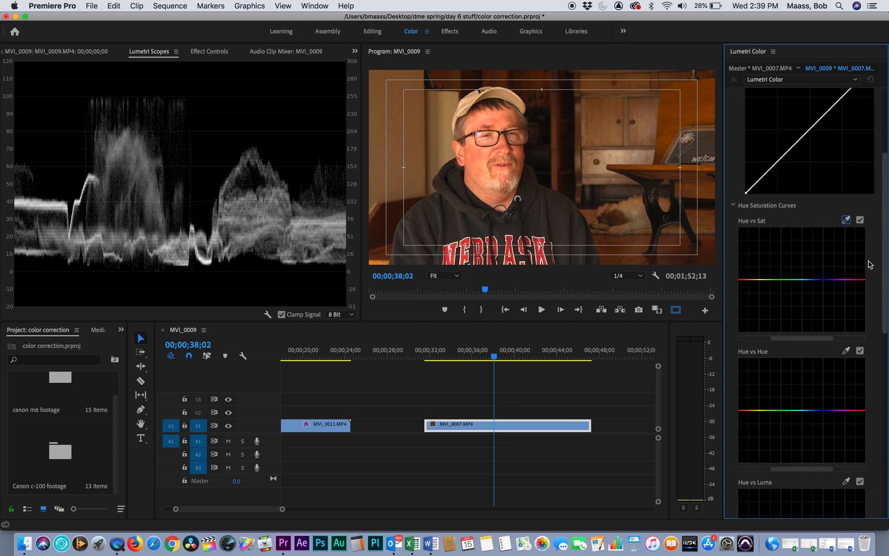
pyautogui.click(845, 219)
pyautogui.click(447, 255)
pyautogui.moveTo(865, 282); pyautogui.dragTo(864, 329)
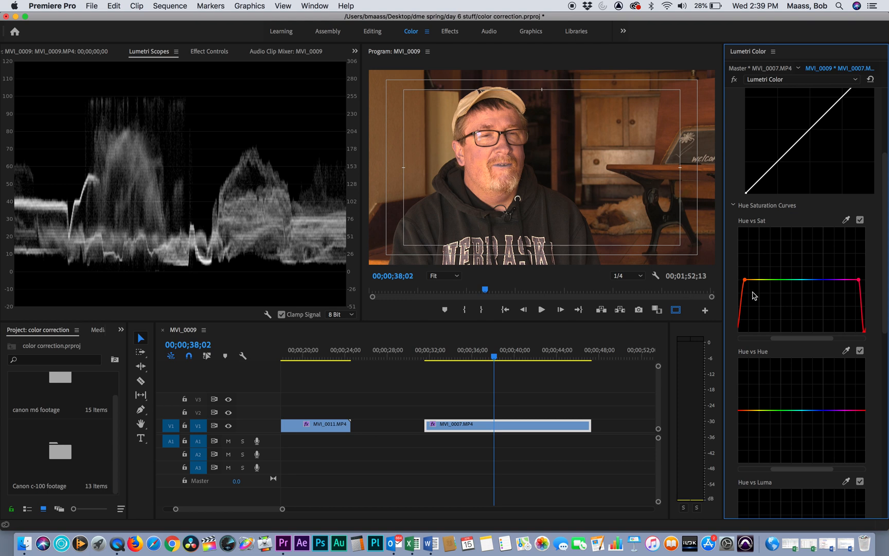
pyautogui.moveTo(746, 280)
pyautogui.mouseDown()
pyautogui.moveTo(762, 281)
pyautogui.moveTo(742, 280)
pyautogui.mouseUp()
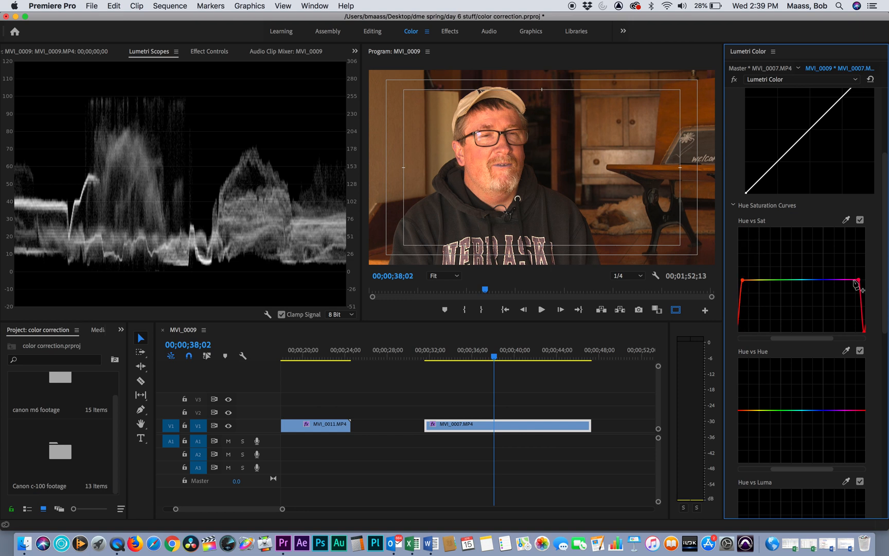
# - Narrow the Hue vs Sat red range on MVI_0007.MP4 further, then undo the Hue vs Sat adjustments and finish with the curves
pyautogui.moveTo(859, 280)
pyautogui.mouseDown()
pyautogui.moveTo(847, 281)
pyautogui.moveTo(864, 281)
pyautogui.mouseUp()
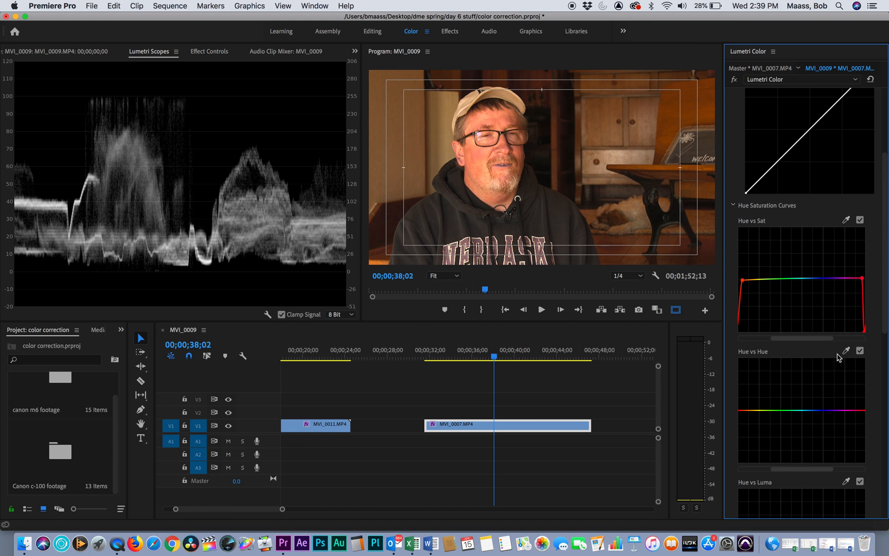
pyautogui.press('super+z')
pyautogui.press('super+z')
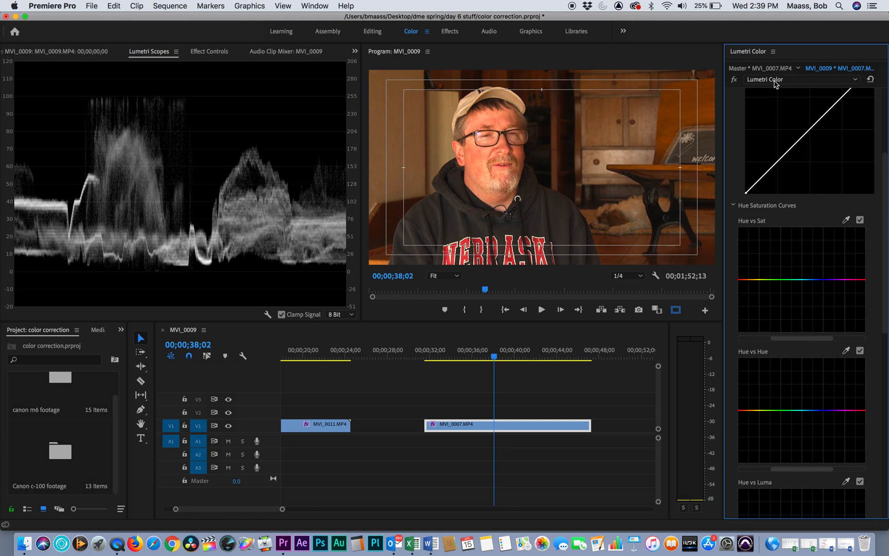
pyautogui.scroll(5, 882, 124)
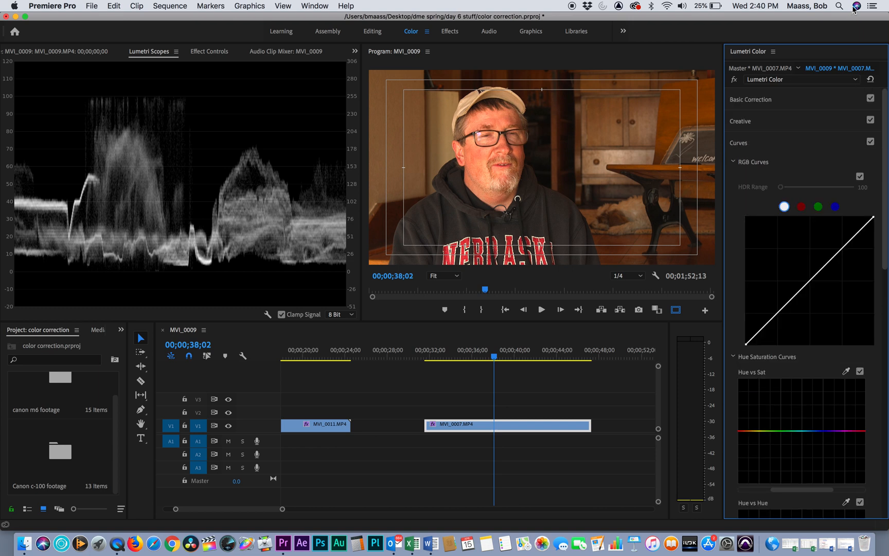
pyautogui.click(739, 144)
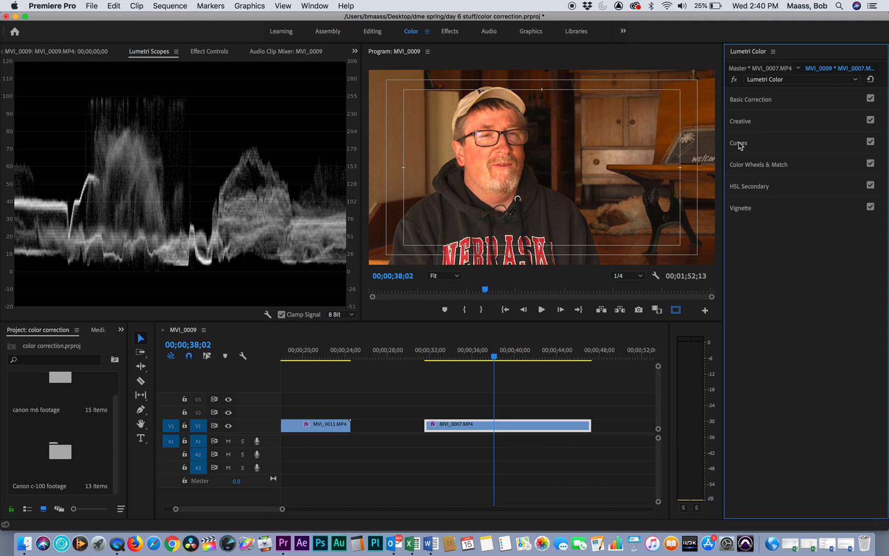
# - Tint MVI_0007.MP4 with the color wheels, shifting the highlights slightly toward green-cyan and the midtones slightly toward blue
pyautogui.click(763, 165)
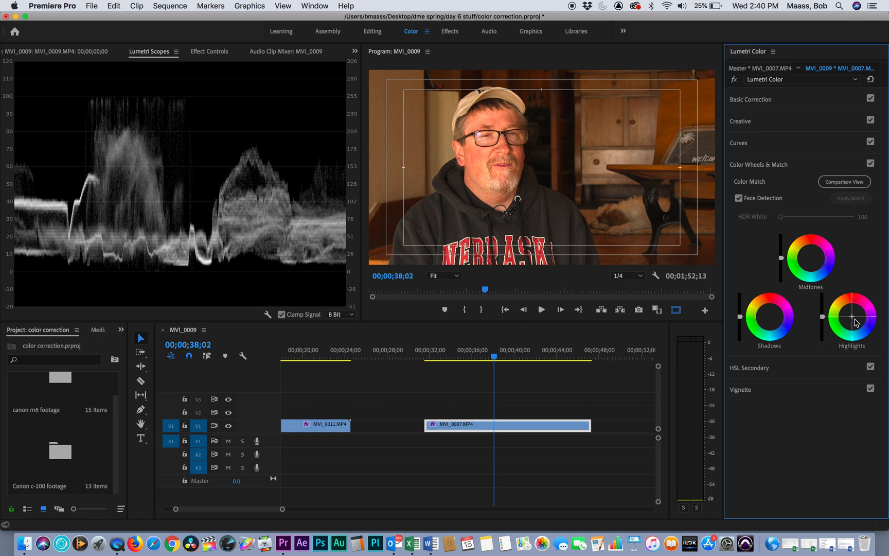
pyautogui.moveTo(853, 317); pyautogui.dragTo(850, 321)
pyautogui.moveTo(811, 257); pyautogui.dragTo(814, 259)
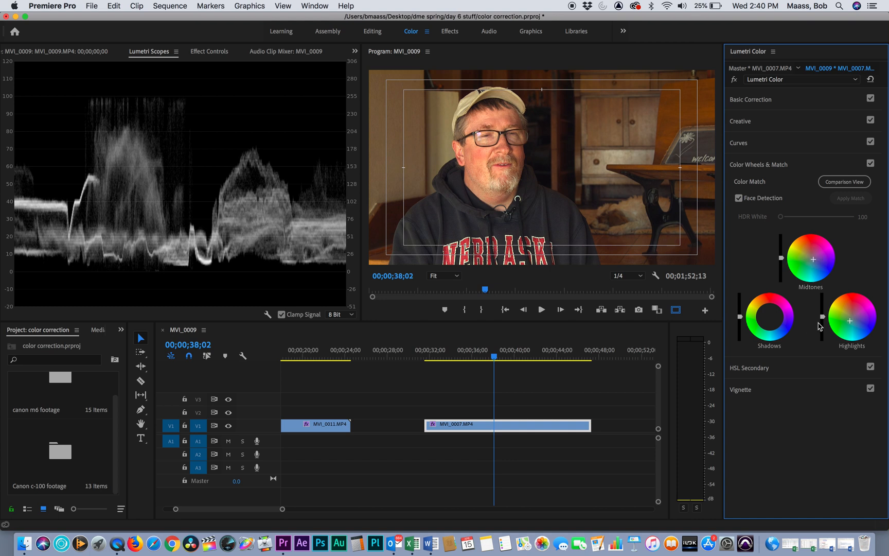
# - Darken the highlights and shadows of MVI_0007.MP4 and slightly brighten its midtones using the color wheels' luminance controls
pyautogui.moveTo(822, 316); pyautogui.dragTo(822, 329)
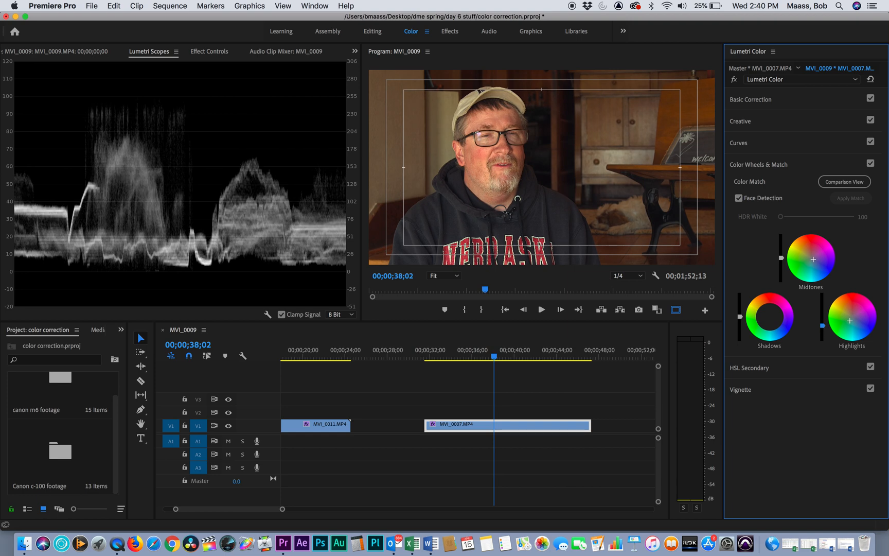
pyautogui.moveTo(740, 318); pyautogui.dragTo(740, 323)
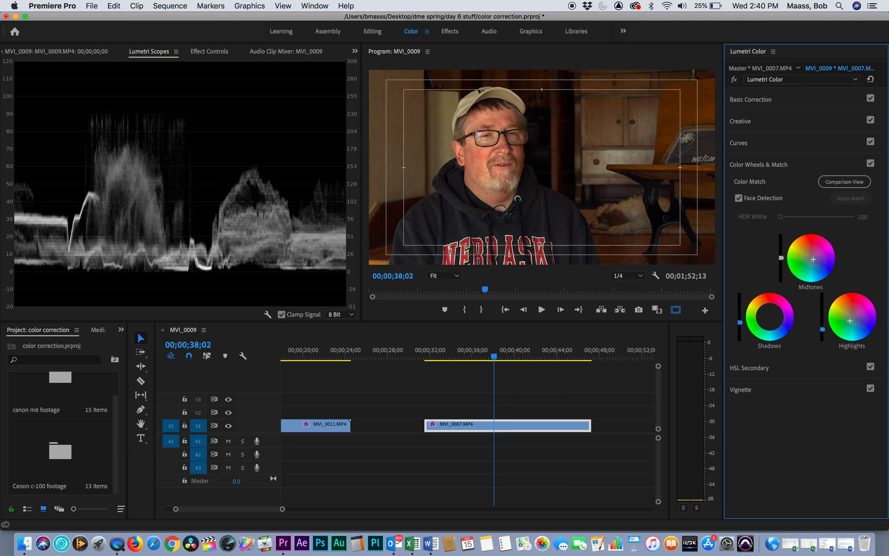
pyautogui.moveTo(781, 257); pyautogui.dragTo(781, 254)
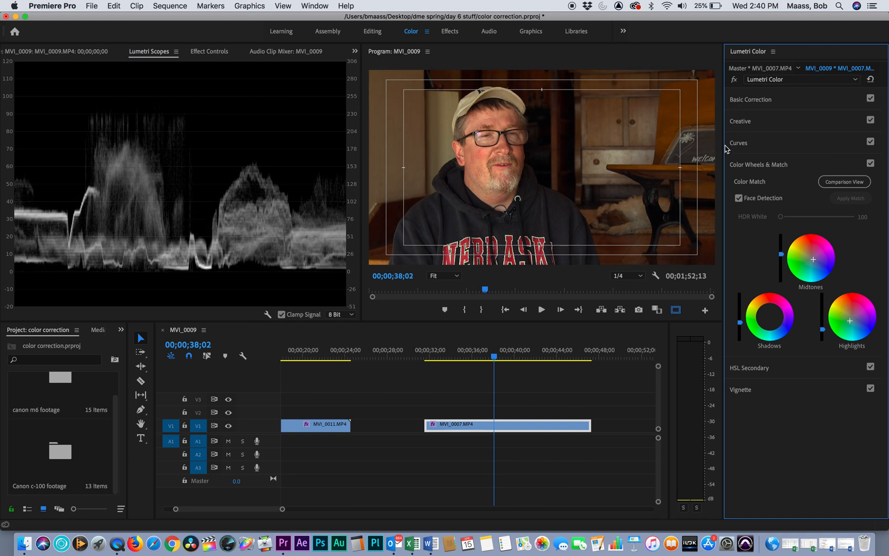
pyautogui.click(748, 168)
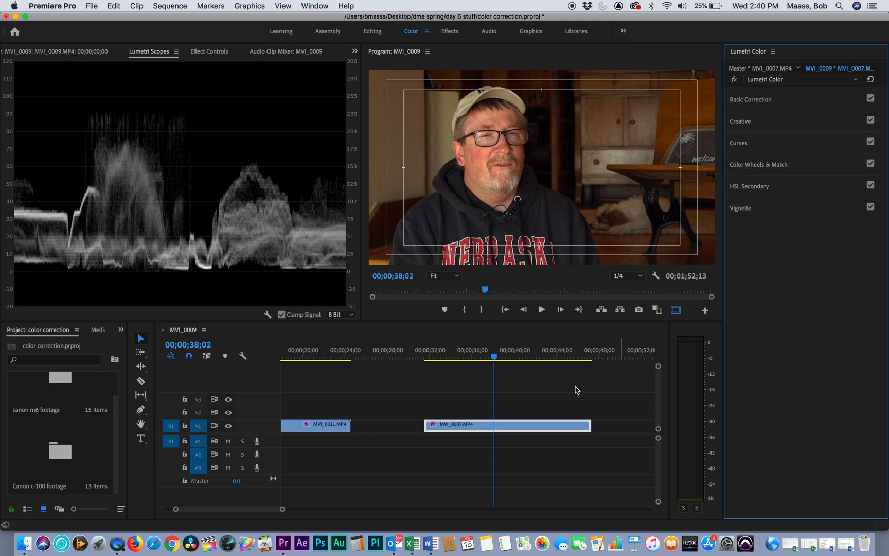
# - Key the blue sky in MVI_0021.MP4 with HSL Secondary and check the selection in the Color/Gray mask view
pyautogui.moveTo(502, 355); pyautogui.dragTo(517, 382)
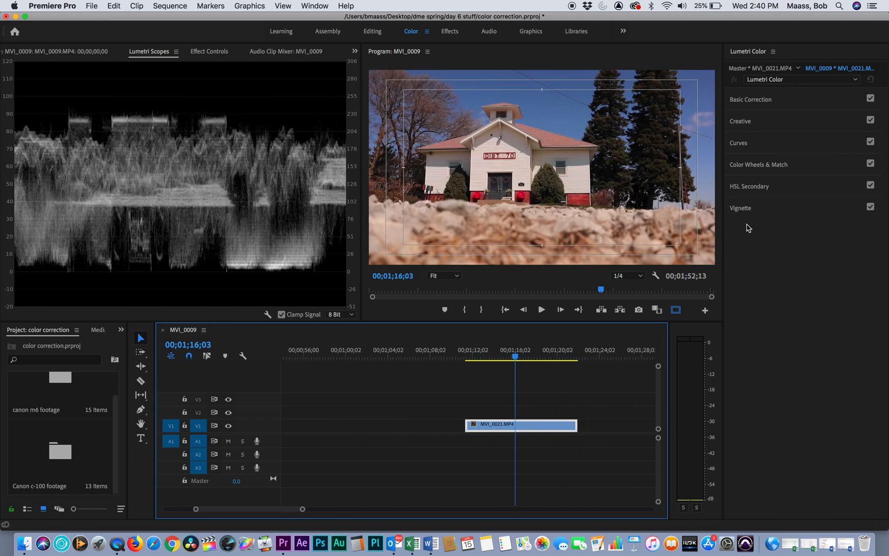
pyautogui.click(756, 188)
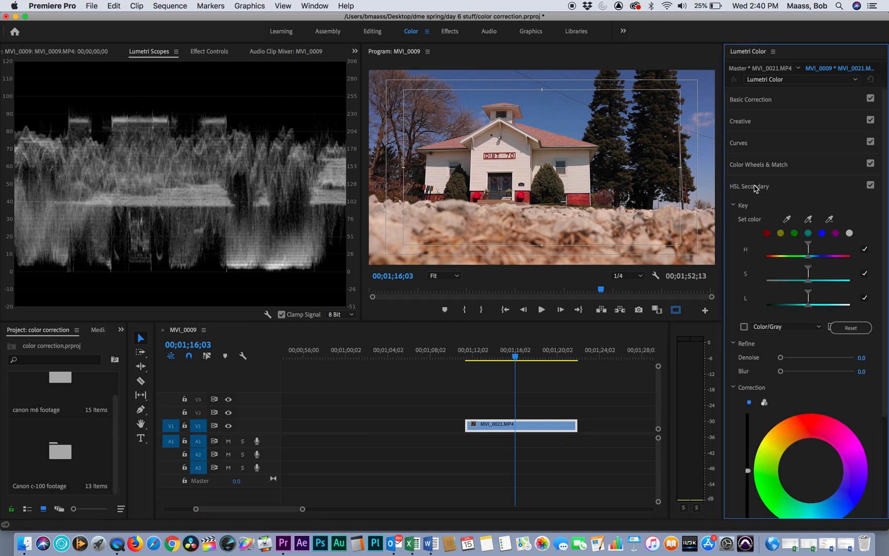
pyautogui.click(524, 96)
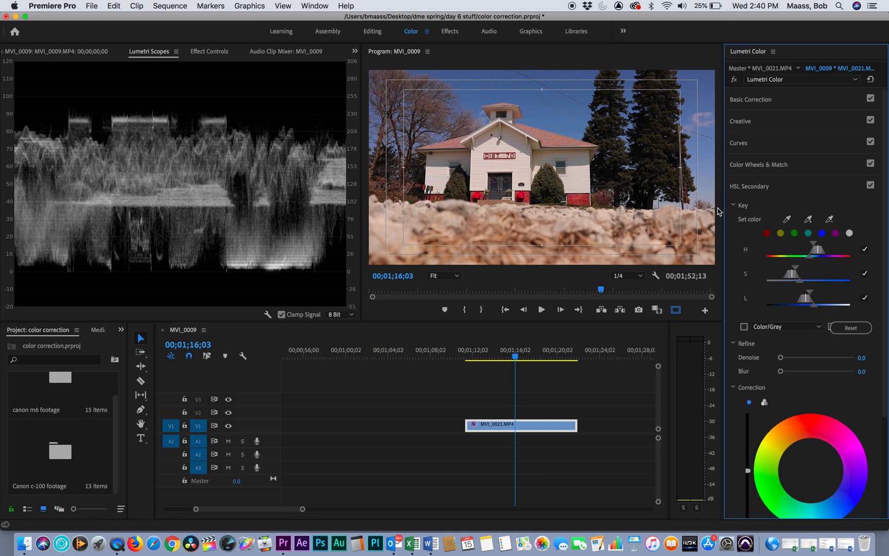
pyautogui.click(744, 328)
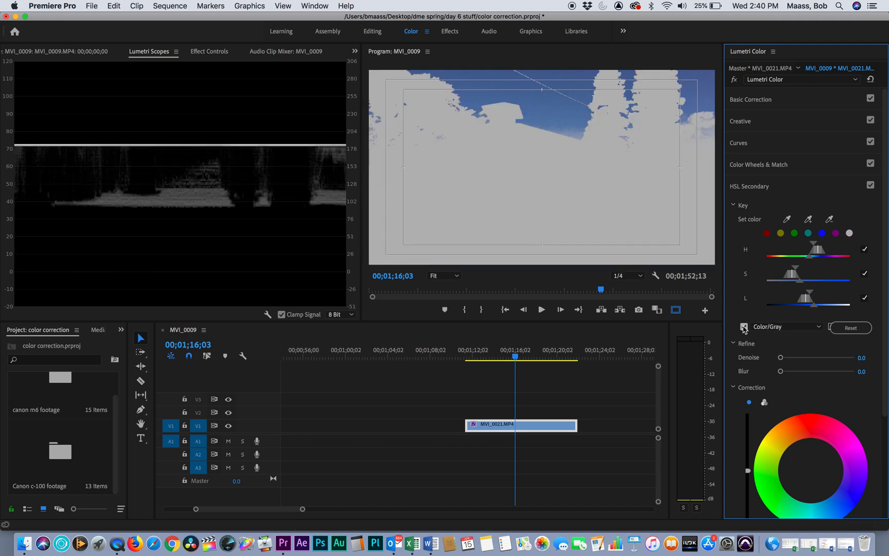
pyautogui.click(744, 327)
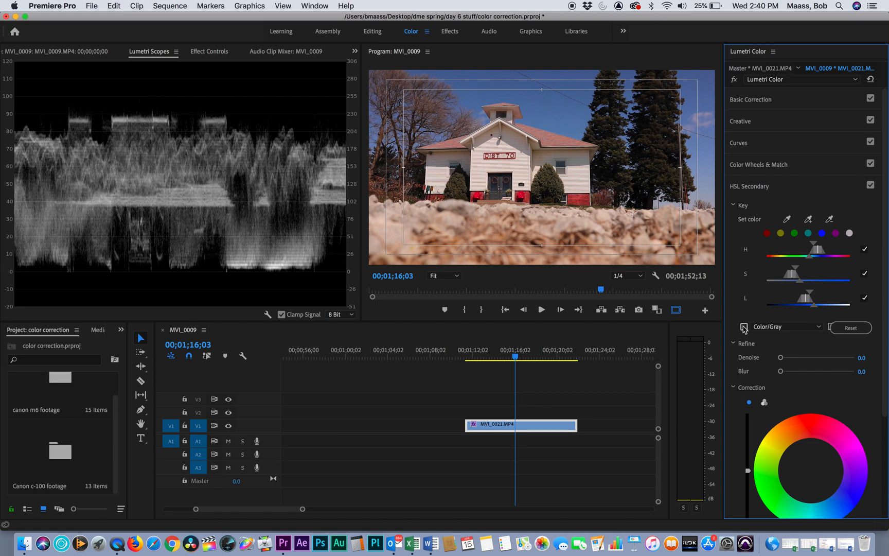
pyautogui.click(744, 328)
pyautogui.click(744, 328)
# - Shift the keyed sky in MVI_0021.MP4 toward blue on the correction wheel, then compare with HSL Secondary off and on
pyautogui.moveTo(812, 471)
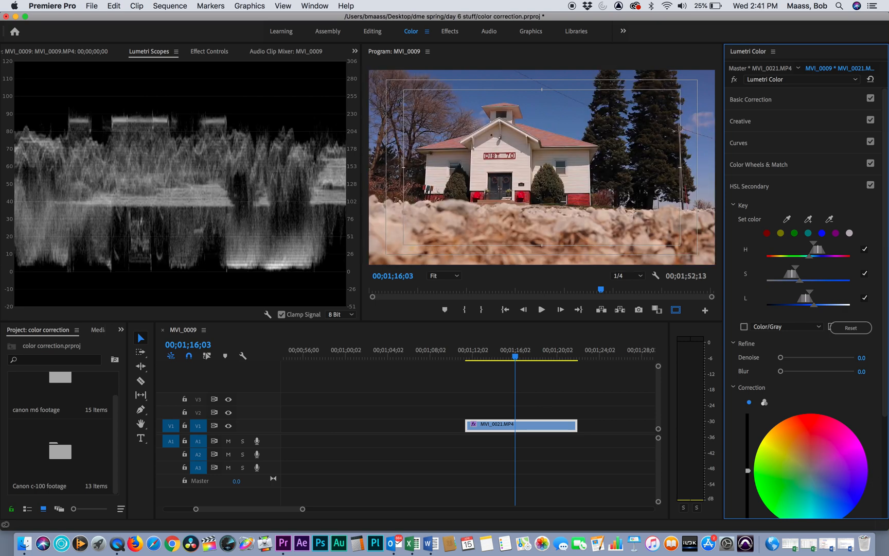
pyautogui.moveTo(813, 472); pyautogui.dragTo(832, 484)
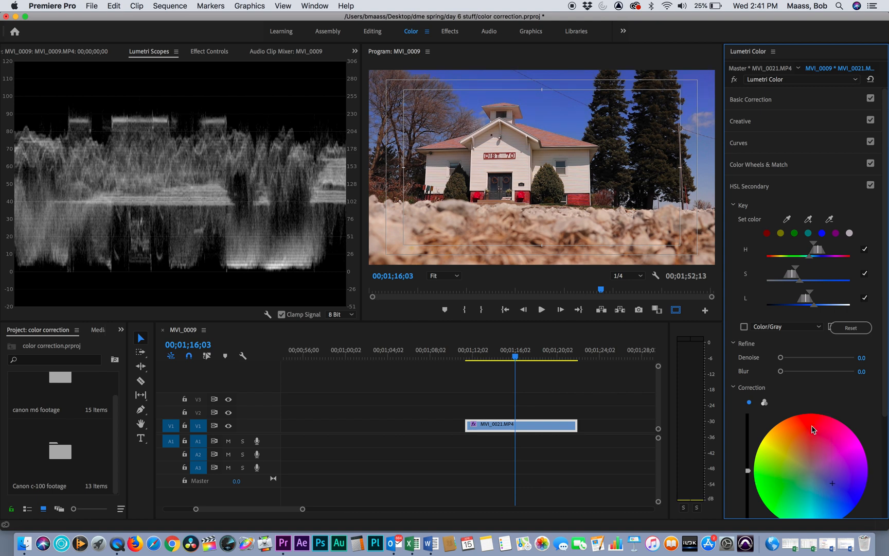
pyautogui.click(870, 185)
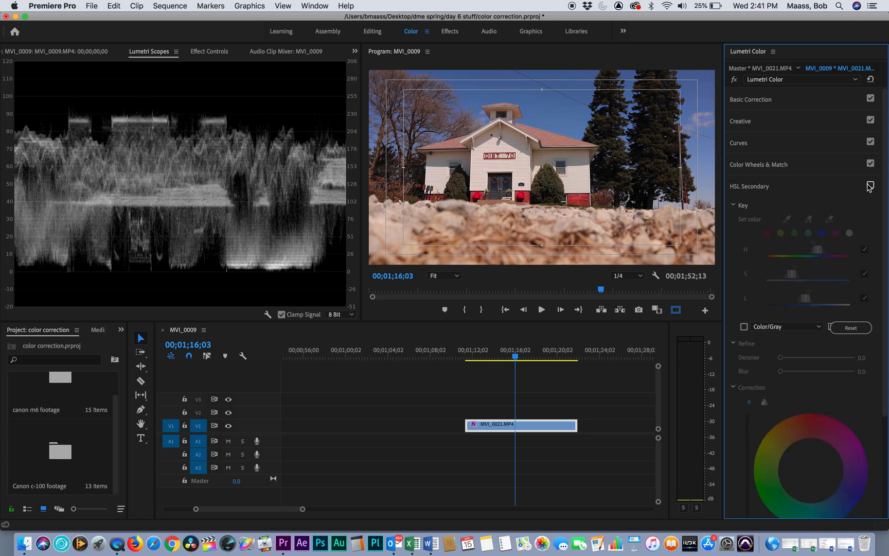
pyautogui.click(869, 186)
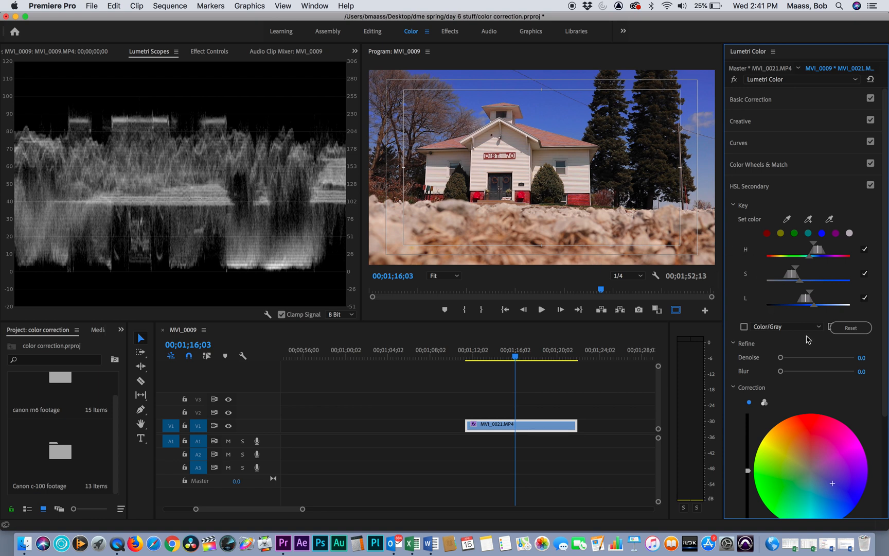
# - Return the playhead to 00;01;17;06 in MVI_0021.MP4 and raise the keyed sky's HSL Secondary saturation to 147.1
pyautogui.press('Down')
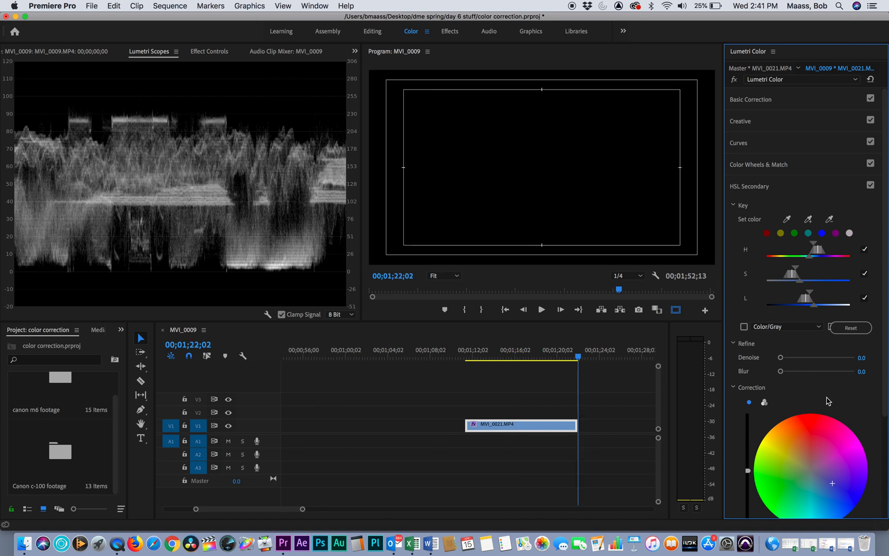
pyautogui.rightClick(555, 354)
pyautogui.click(532, 352)
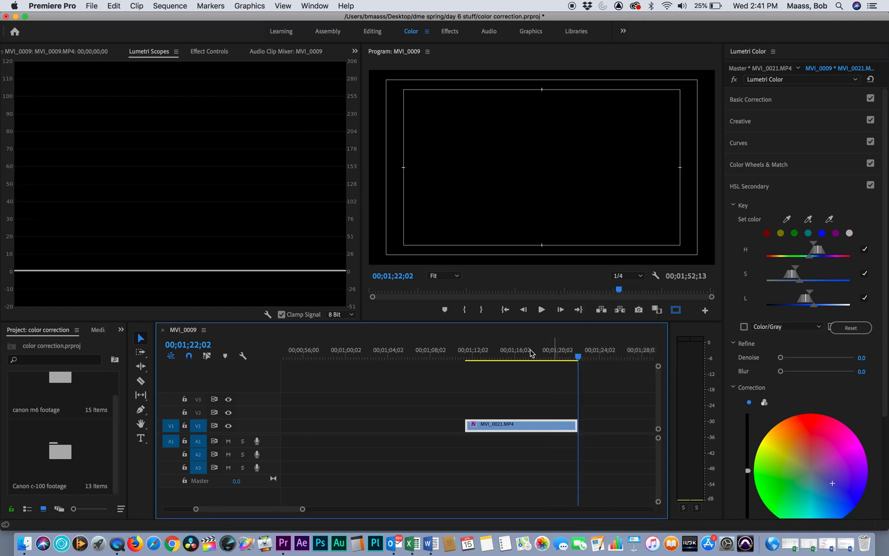
pyautogui.moveTo(532, 352)
pyautogui.mouseDown()
pyautogui.moveTo(502, 353)
pyautogui.moveTo(527, 353)
pyautogui.mouseUp()
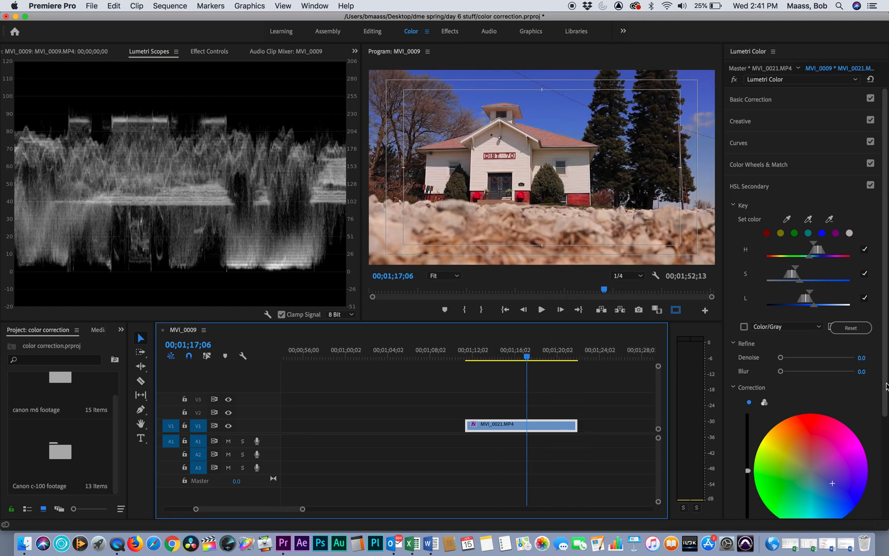
pyautogui.moveTo(886, 386); pyautogui.dragTo(887, 473)
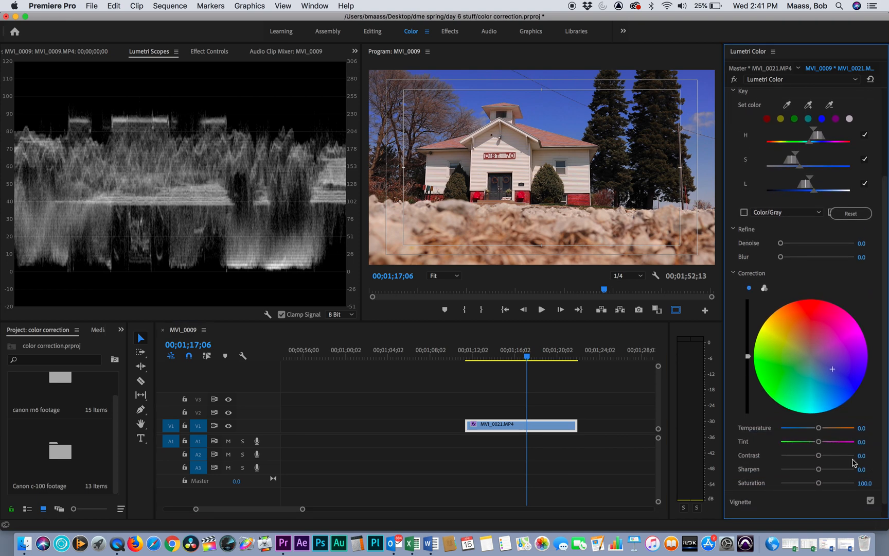
pyautogui.moveTo(819, 483)
pyautogui.mouseDown()
pyautogui.moveTo(843, 484)
pyautogui.moveTo(814, 483)
pyautogui.moveTo(834, 481)
pyautogui.mouseUp()
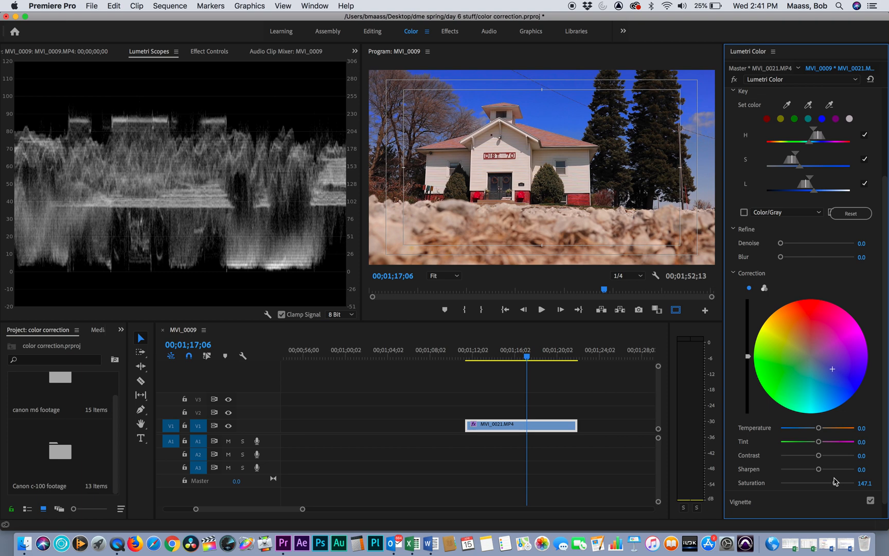
pyautogui.moveTo(820, 428)
pyautogui.mouseDown()
pyautogui.moveTo(838, 428)
pyautogui.moveTo(780, 435)
pyautogui.moveTo(843, 422)
pyautogui.moveTo(800, 428)
pyautogui.moveTo(820, 429)
pyautogui.mouseUp()
pyautogui.scroll(5, 870, 308)
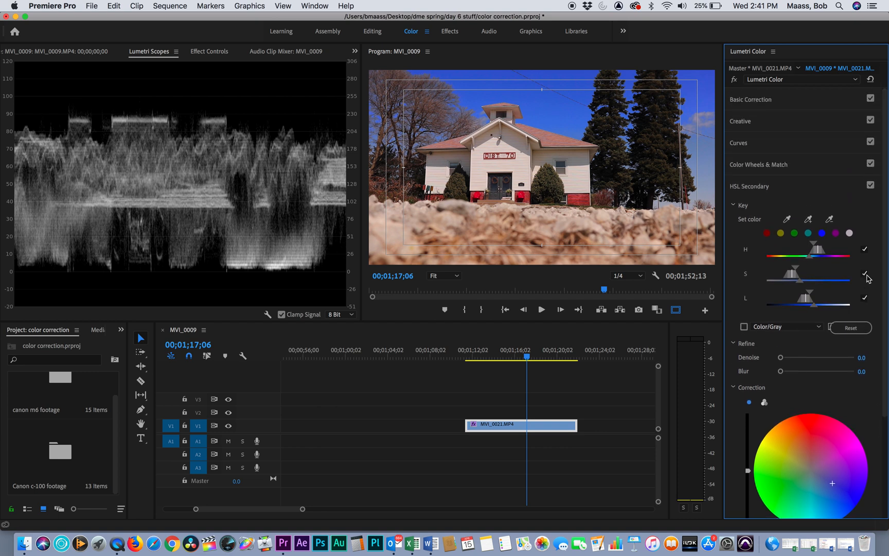
pyautogui.click(753, 186)
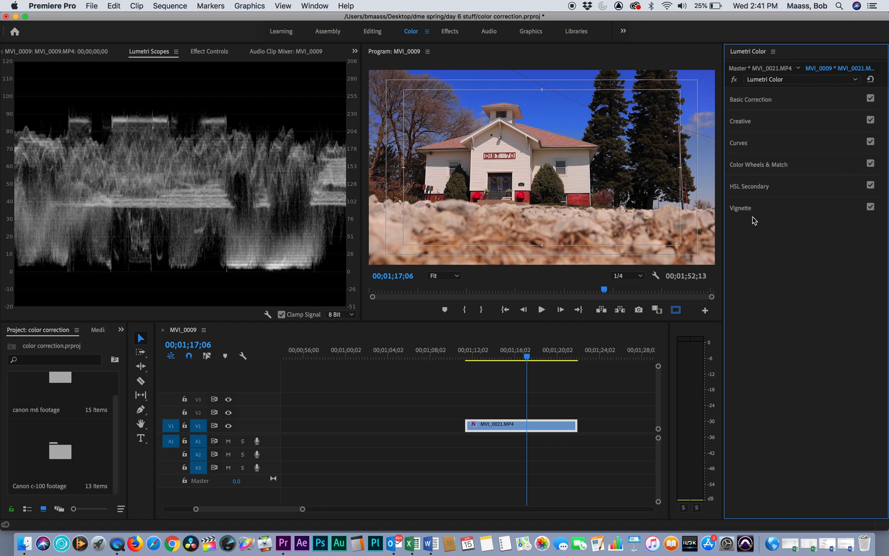
# - Add a vignette with an amount of -1.1 to the interview clip MVI_0007.MP4 and scrub through the clip to review it
pyautogui.moveTo(529, 354); pyautogui.dragTo(384, 371)
pyautogui.click(741, 207)
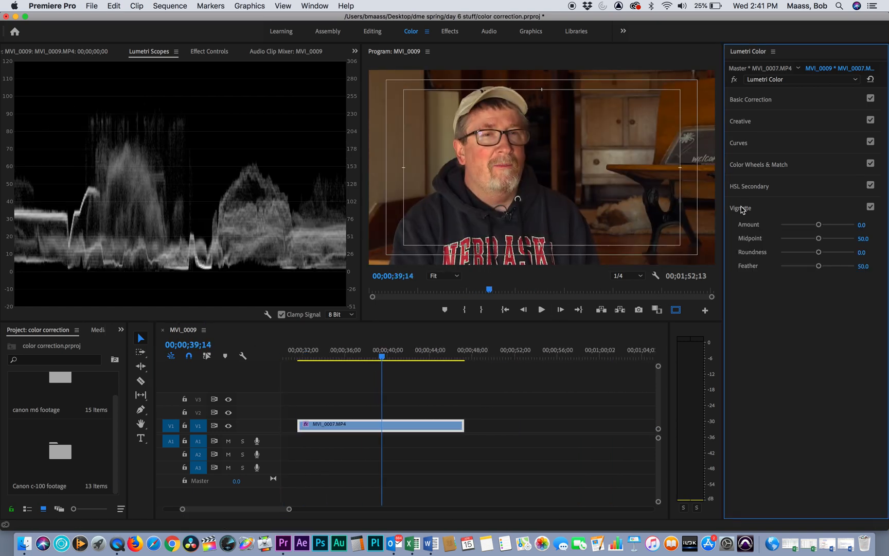
pyautogui.moveTo(818, 224)
pyautogui.mouseDown()
pyautogui.moveTo(796, 225)
pyautogui.moveTo(816, 226)
pyautogui.moveTo(805, 226)
pyautogui.mouseUp()
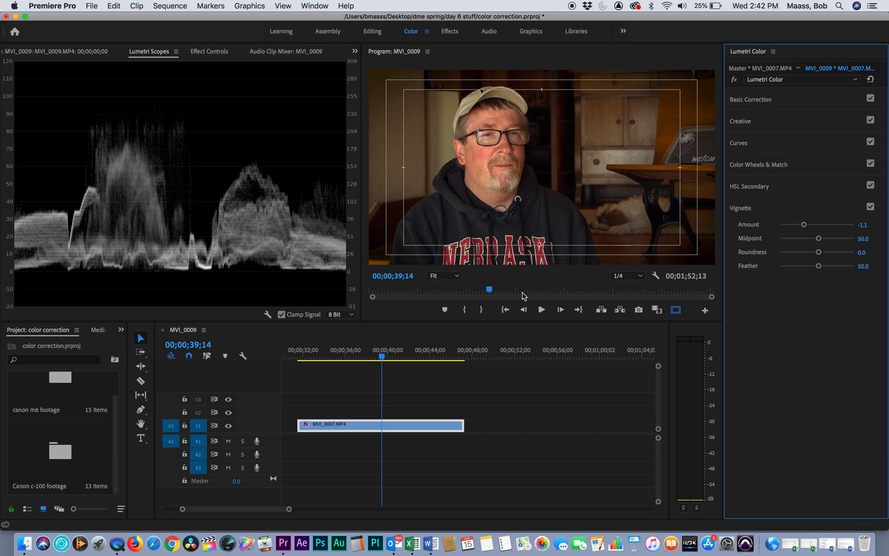
pyautogui.moveTo(383, 356); pyautogui.dragTo(346, 354)
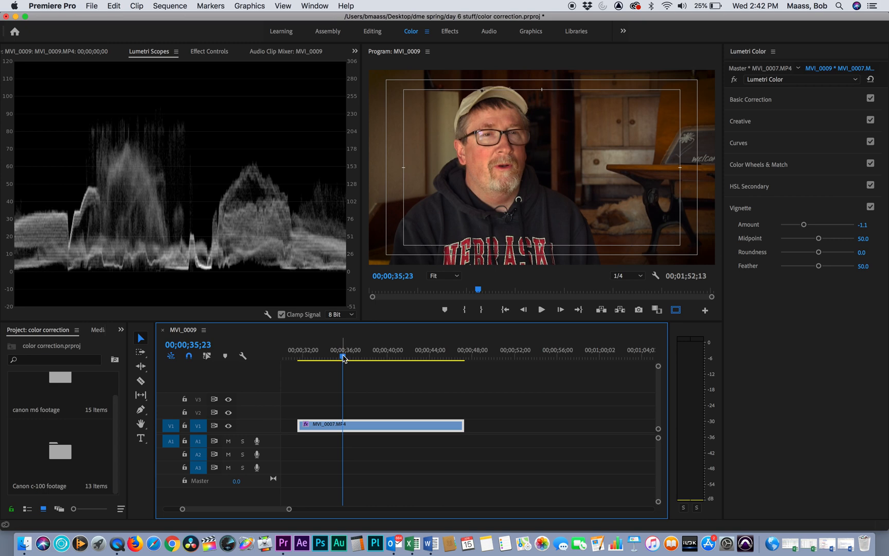
pyautogui.moveTo(346, 354)
pyautogui.mouseDown()
pyautogui.moveTo(405, 354)
pyautogui.moveTo(354, 353)
pyautogui.mouseUp()
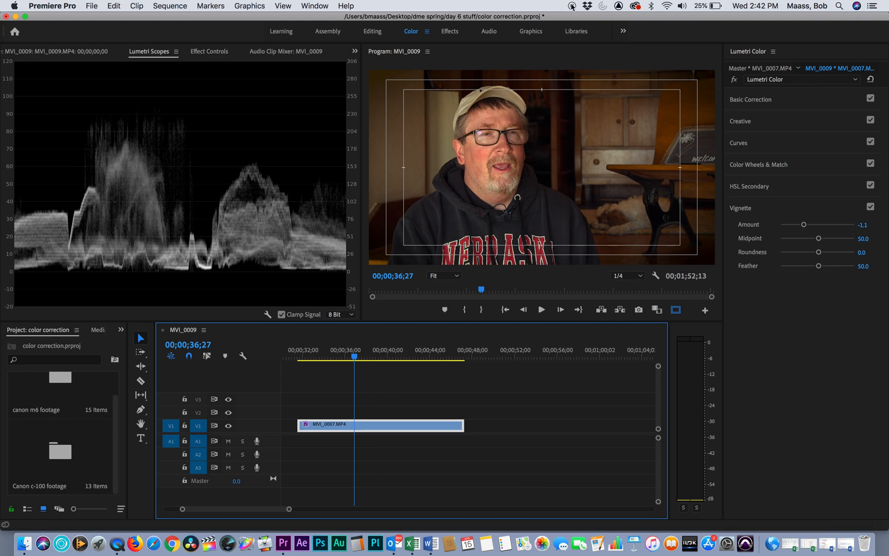